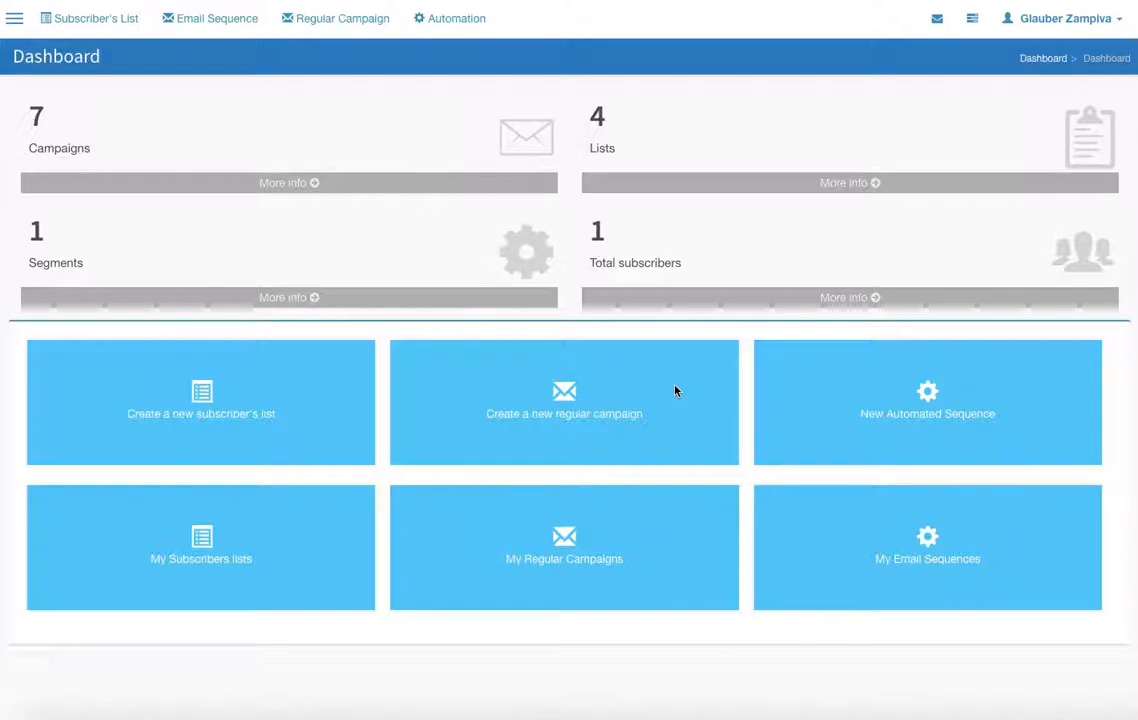
Start a new regular email campaign from the Dashboard's 'Create a new regular campaign' tile
{"action": "left_click", "coordinate": [568, 393]}
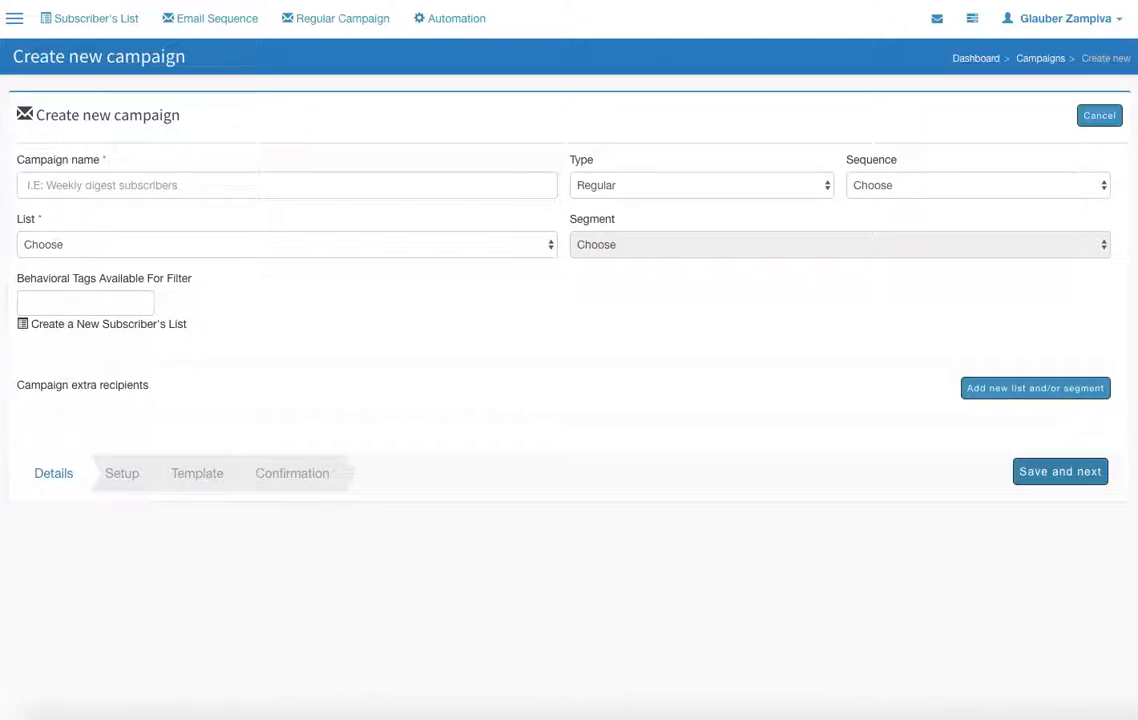
Name the campaign Tutorial and keep its type as Regular
{"action": "left_click", "coordinate": [97, 188]}
{"action": "type", "text": "T"}
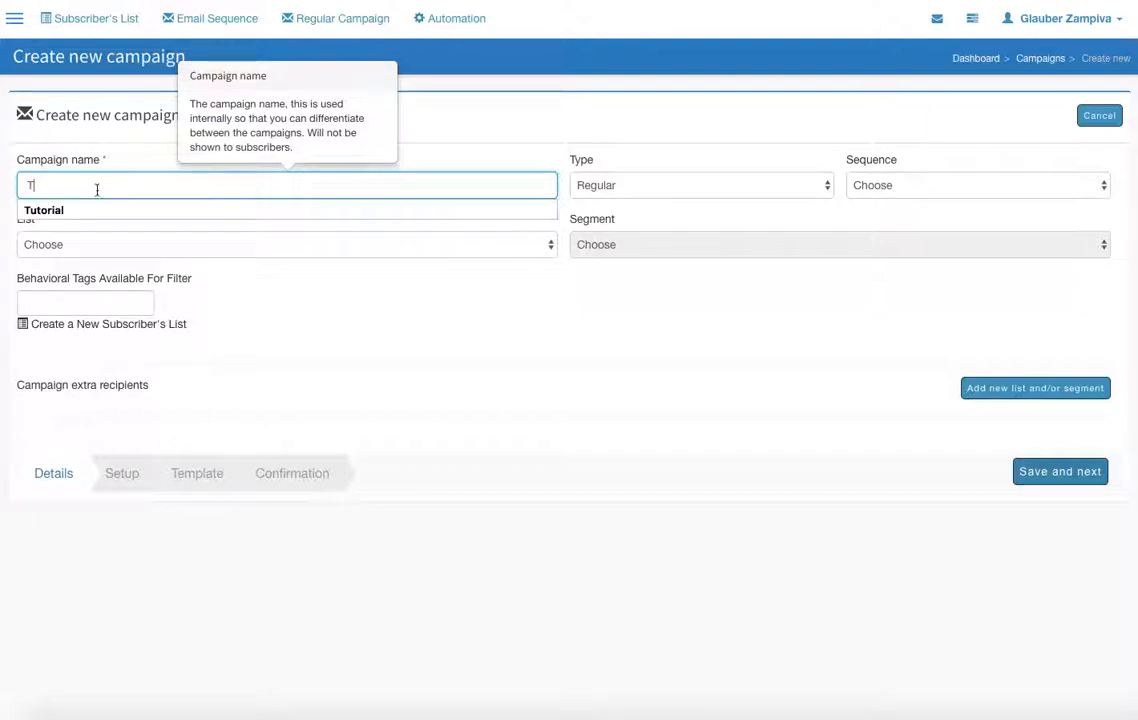
{"action": "left_click", "coordinate": [89, 208]}
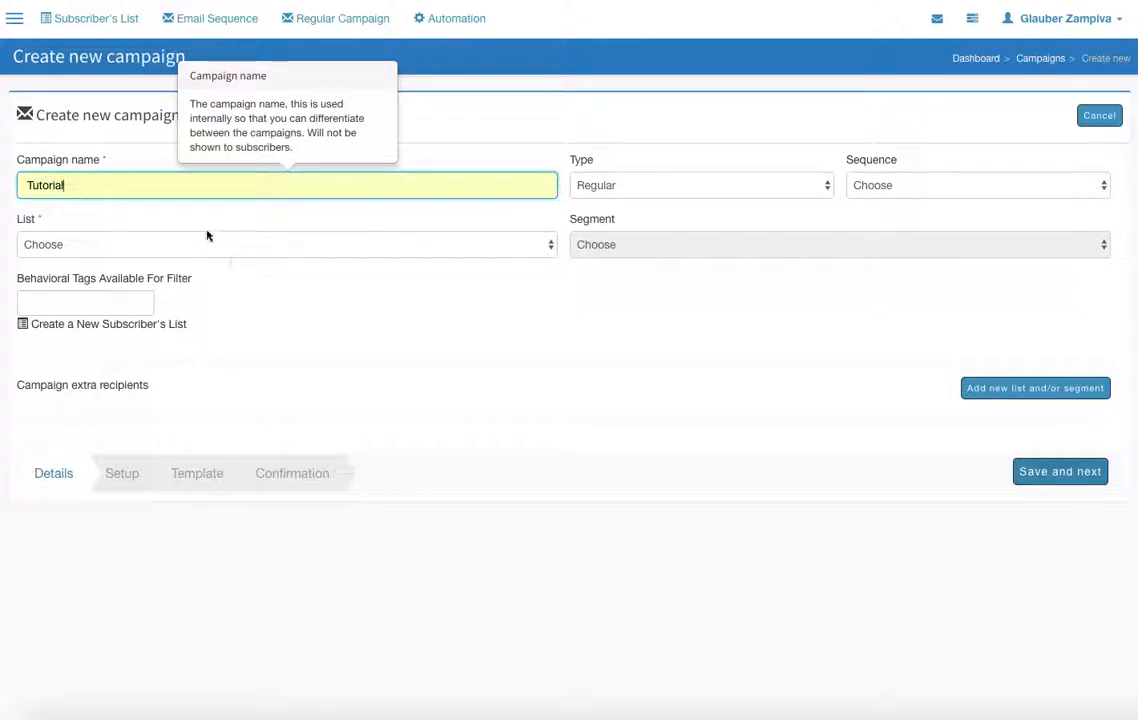
{"action": "left_click", "coordinate": [656, 190]}
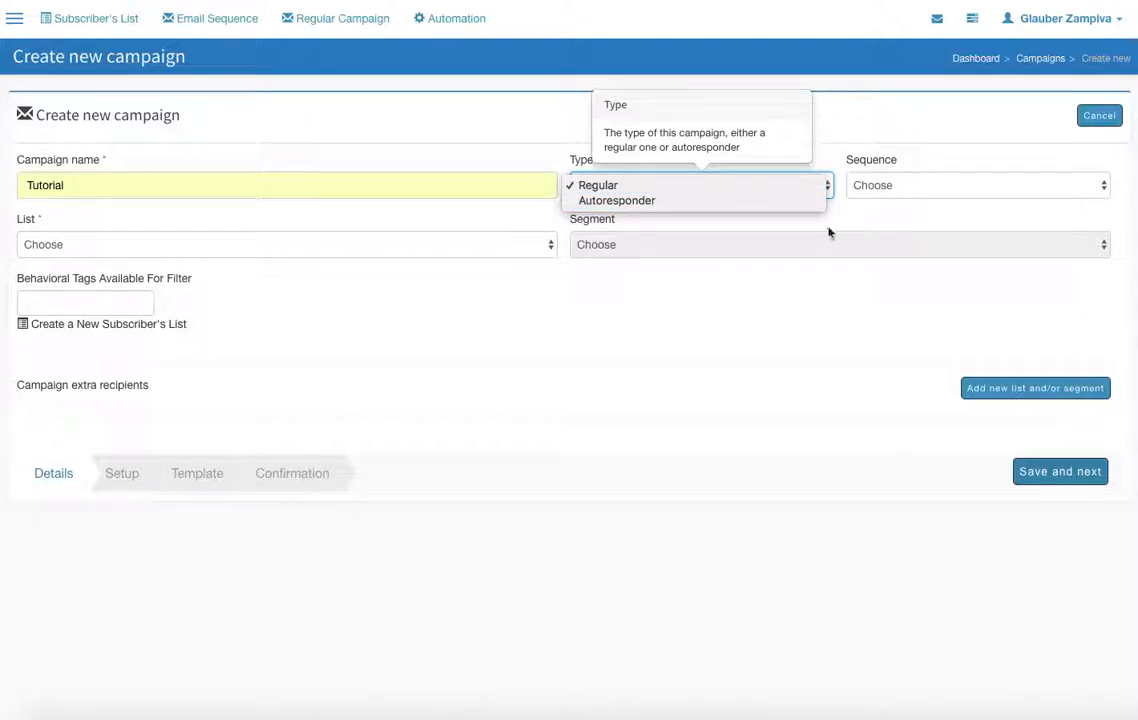
{"action": "left_click", "coordinate": [317, 250]}
Target the Minha Lista list, narrowed to the SALARIO 21+ segment
{"action": "left_click", "coordinate": [317, 250]}
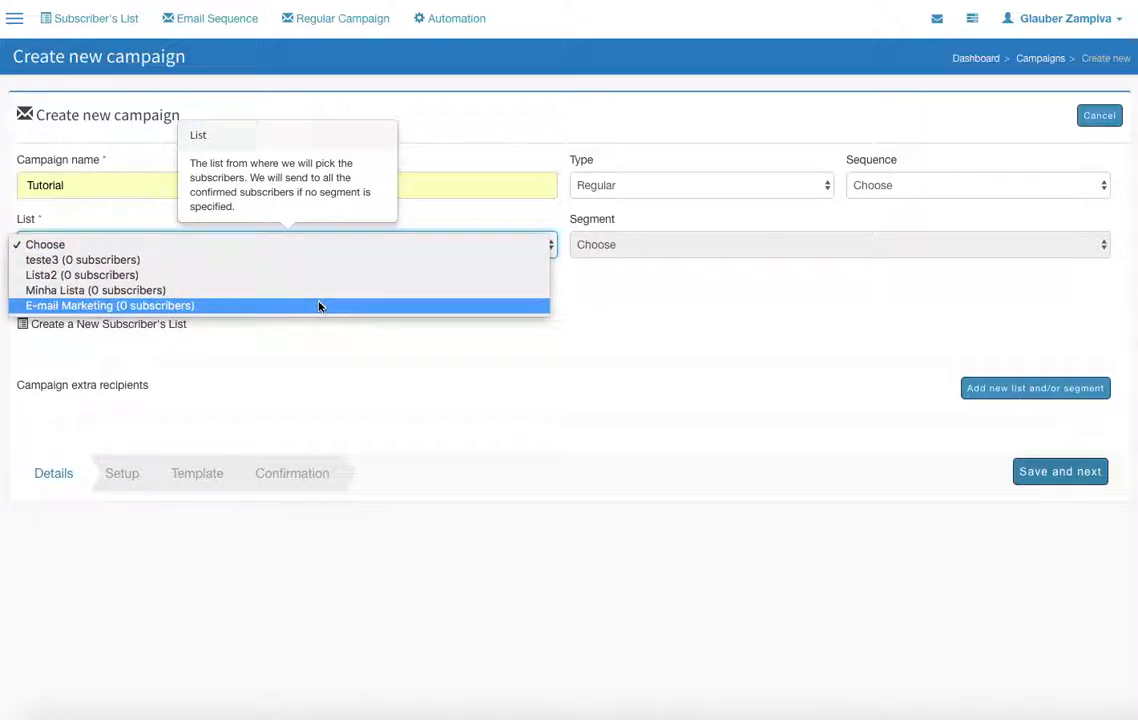
{"action": "left_click", "coordinate": [264, 291]}
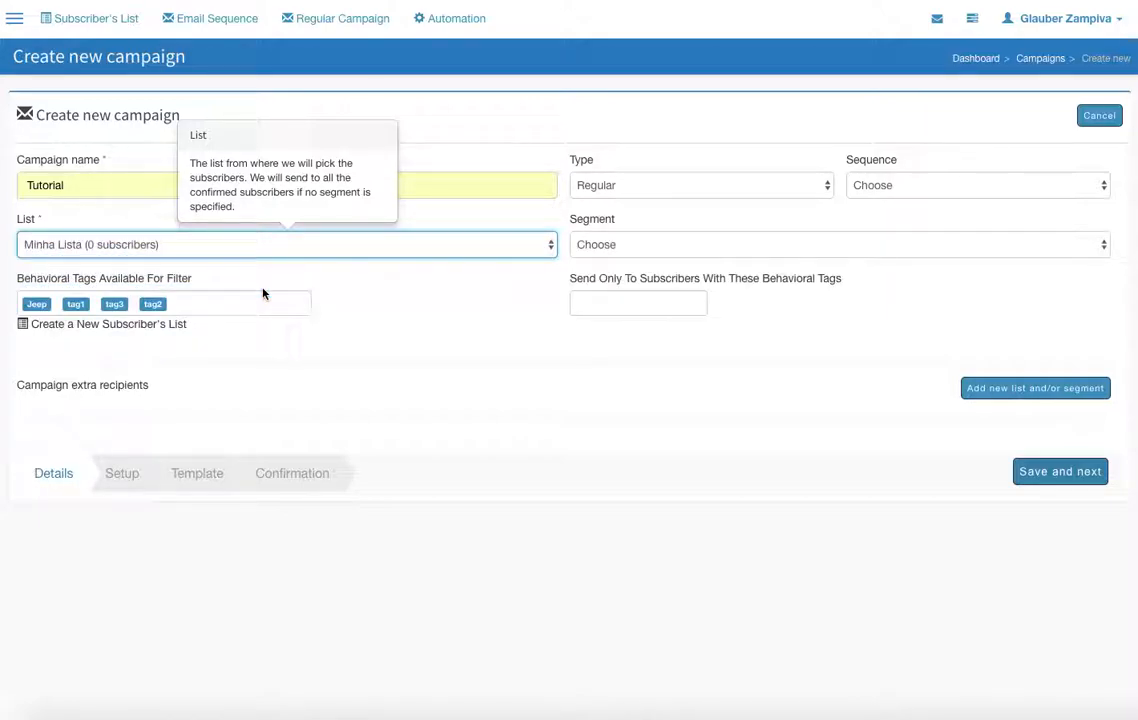
{"action": "left_click", "coordinate": [631, 244]}
{"action": "left_click", "coordinate": [751, 261]}
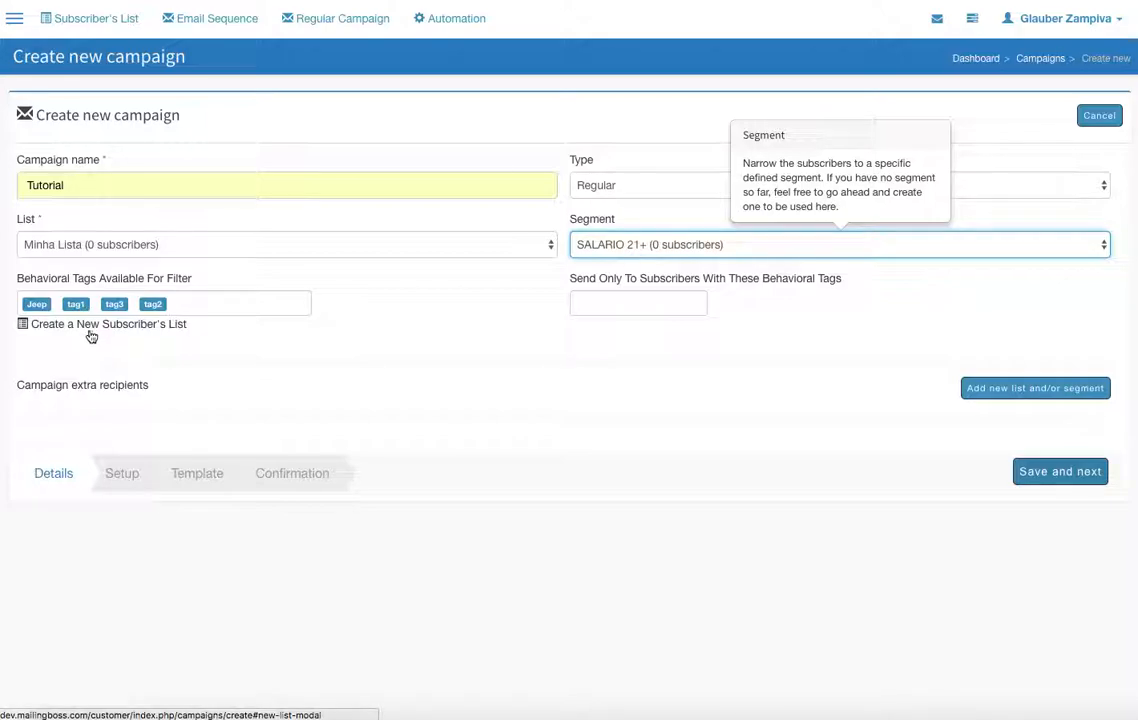
Send only to subscribers tagged tag1 and tag2, discard the extra Lista2 recipient row, and save the details
{"action": "left_click_drag", "start_coordinate": [80, 314], "coordinate": [617, 307]}
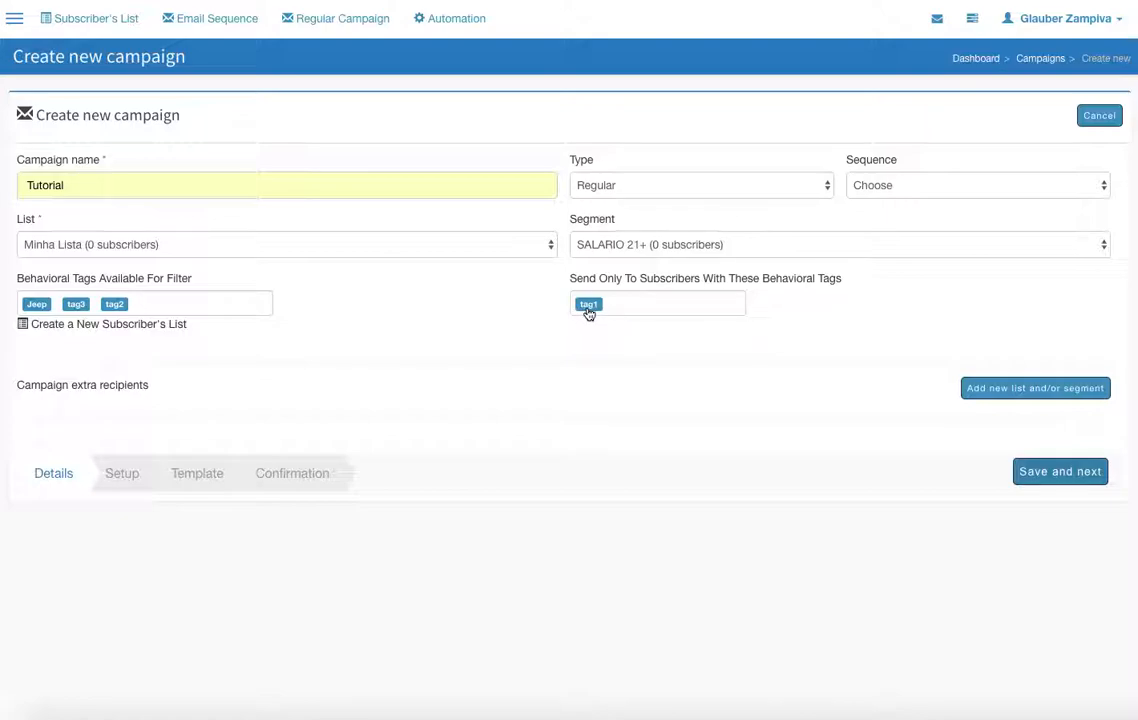
{"action": "left_click_drag", "start_coordinate": [114, 304], "coordinate": [627, 308]}
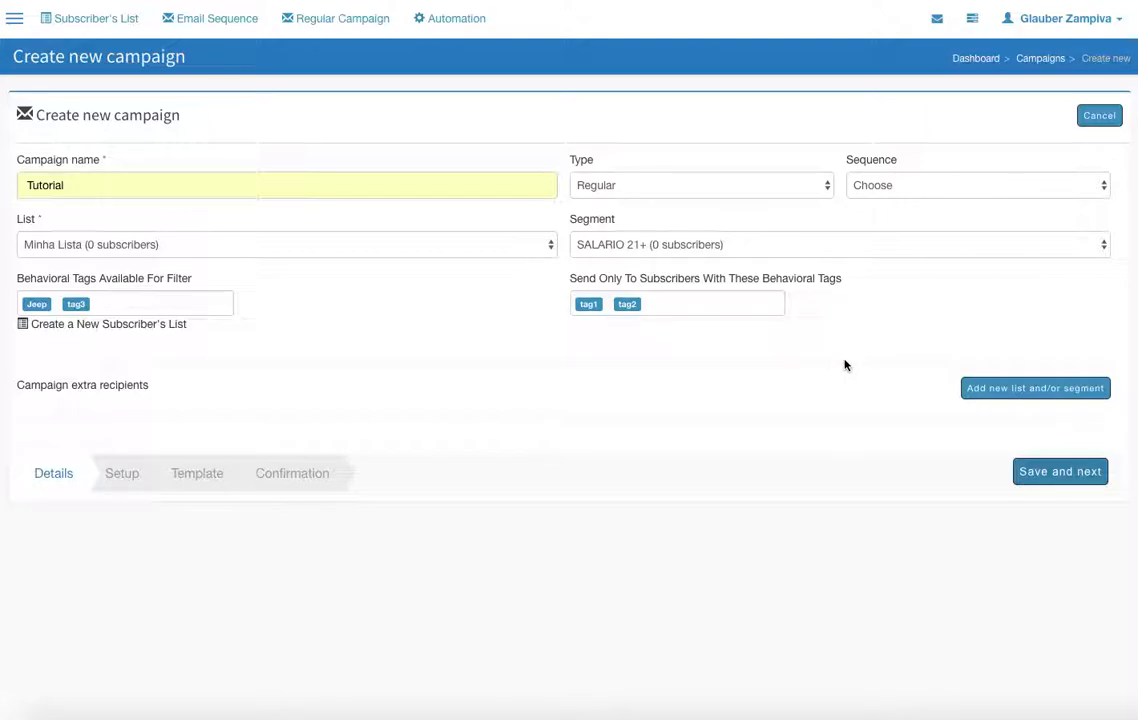
{"action": "left_click", "coordinate": [998, 397]}
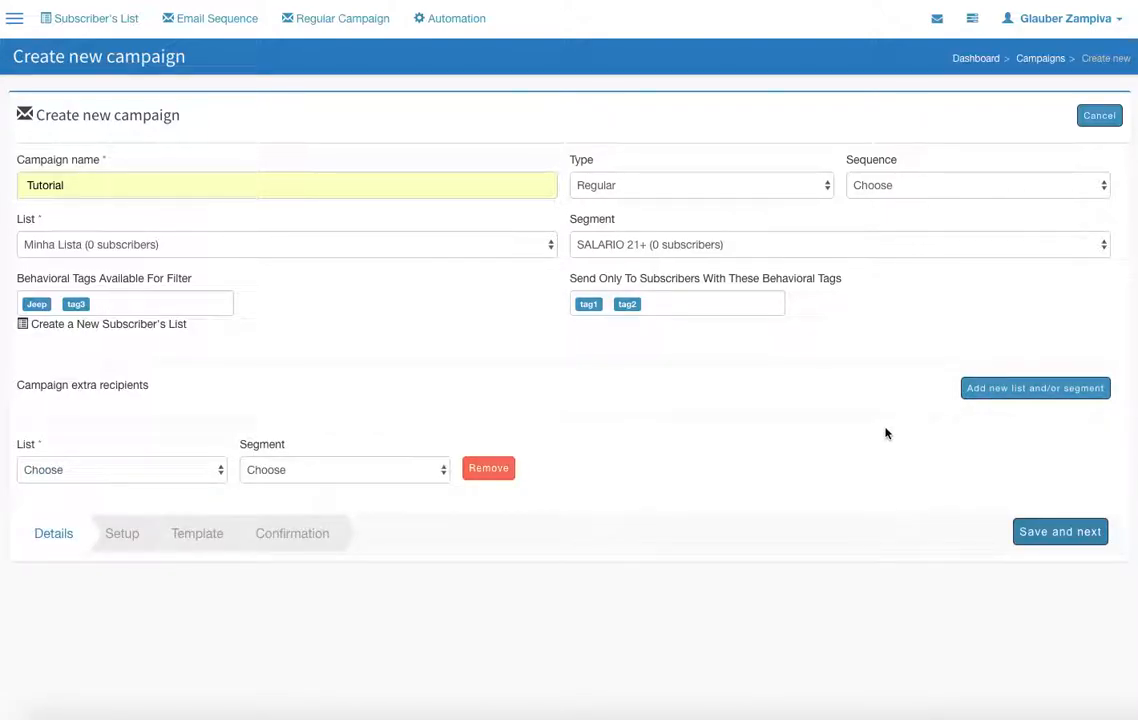
{"action": "left_click", "coordinate": [190, 469]}
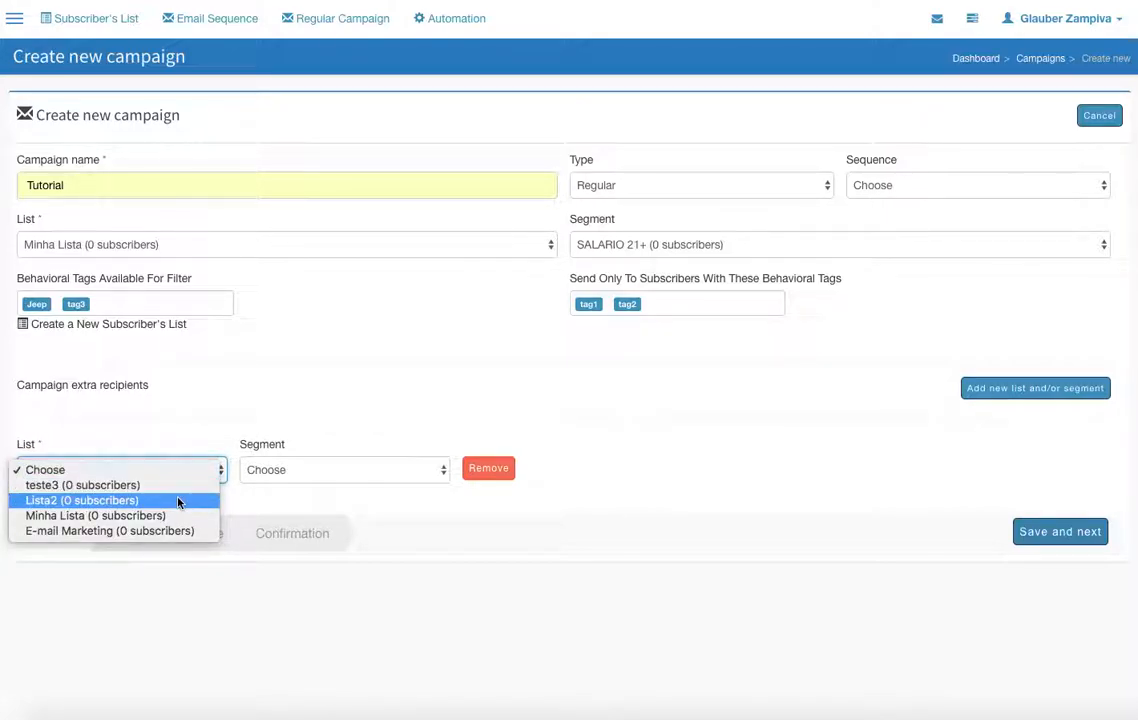
{"action": "left_click", "coordinate": [177, 500]}
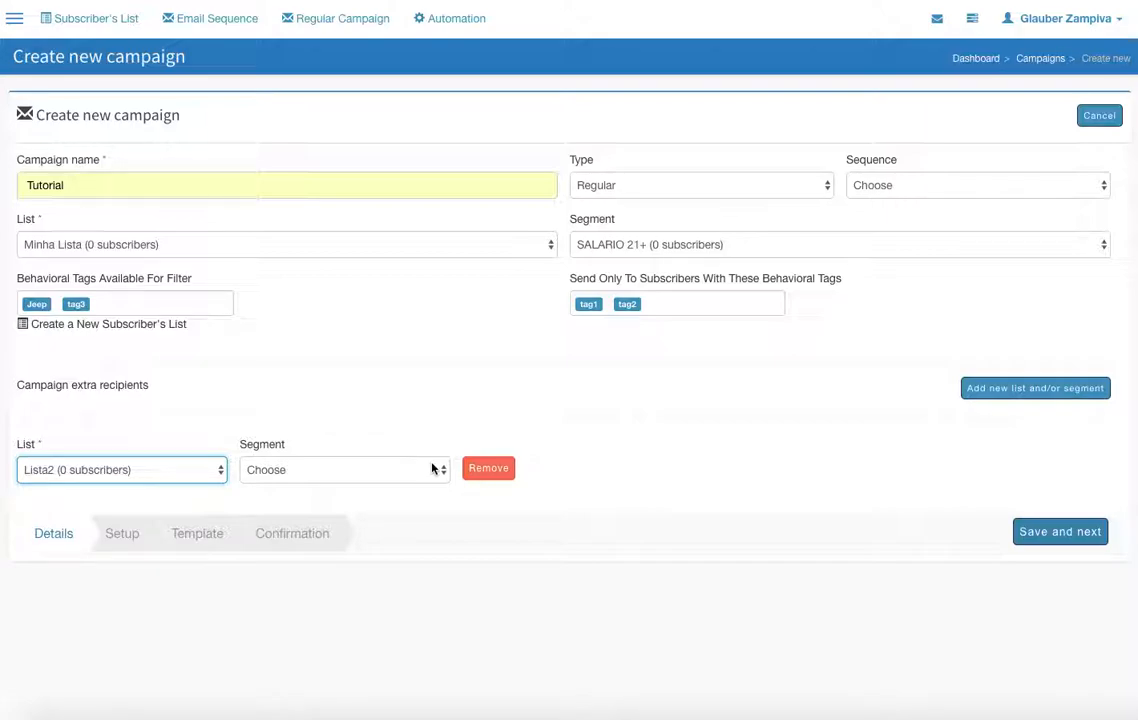
{"action": "left_click", "coordinate": [494, 472]}
{"action": "left_click", "coordinate": [1054, 471]}
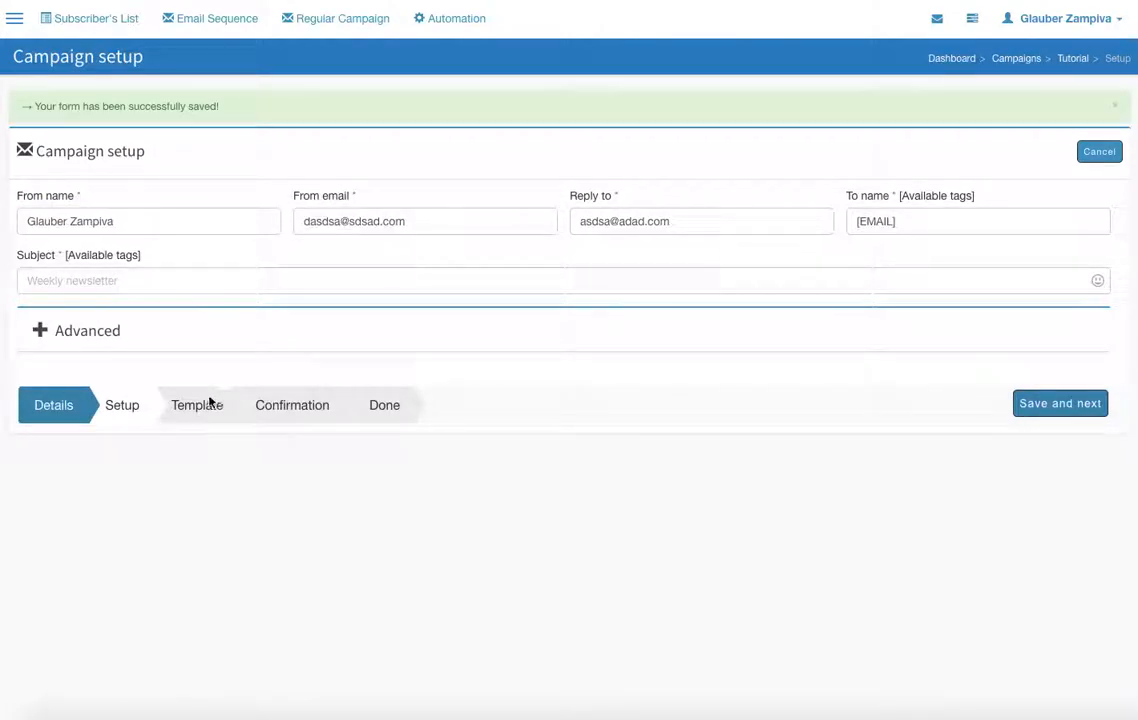
Replace the From name with the sender's name and set the subject to 'Tutorial Subject'
{"action": "left_click_drag", "start_coordinate": [173, 221], "coordinate": [4, 222]}
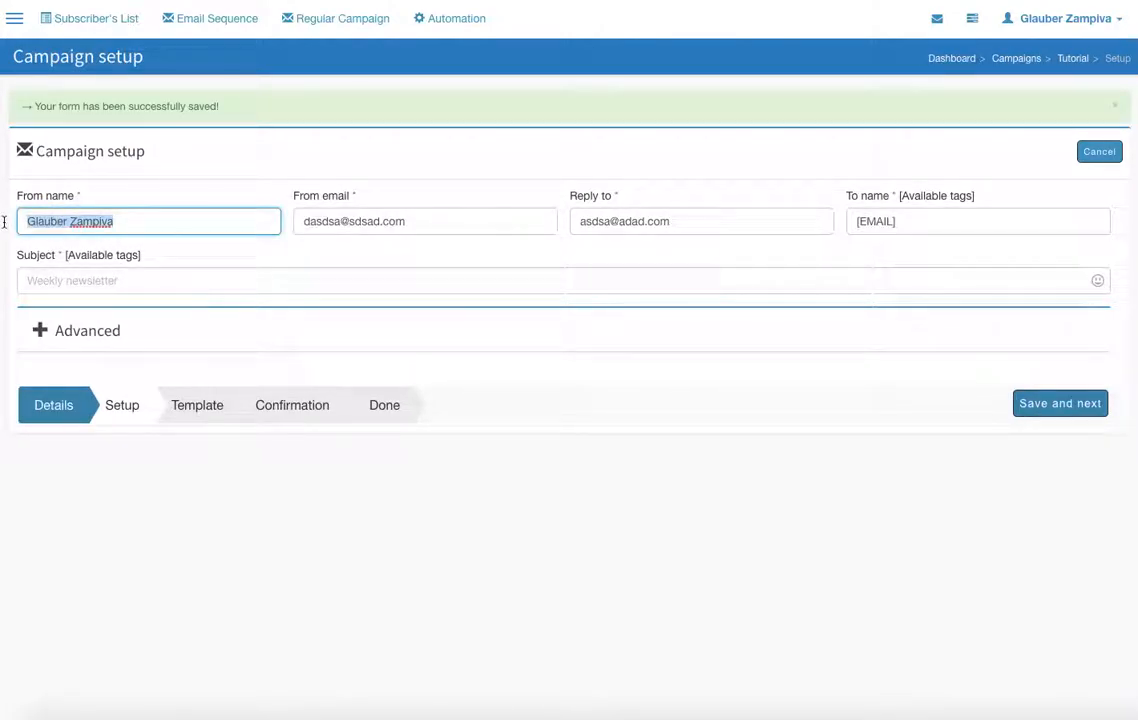
{"action": "type", "text": "Alvaro"}
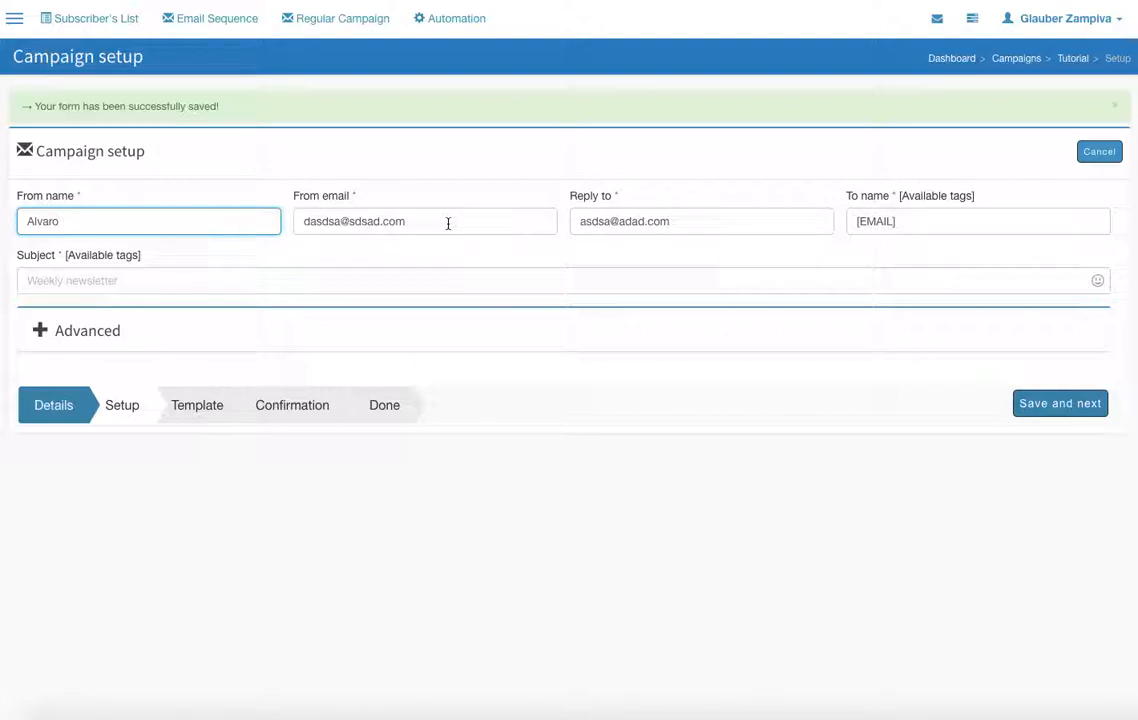
{"action": "left_click", "coordinate": [919, 197]}
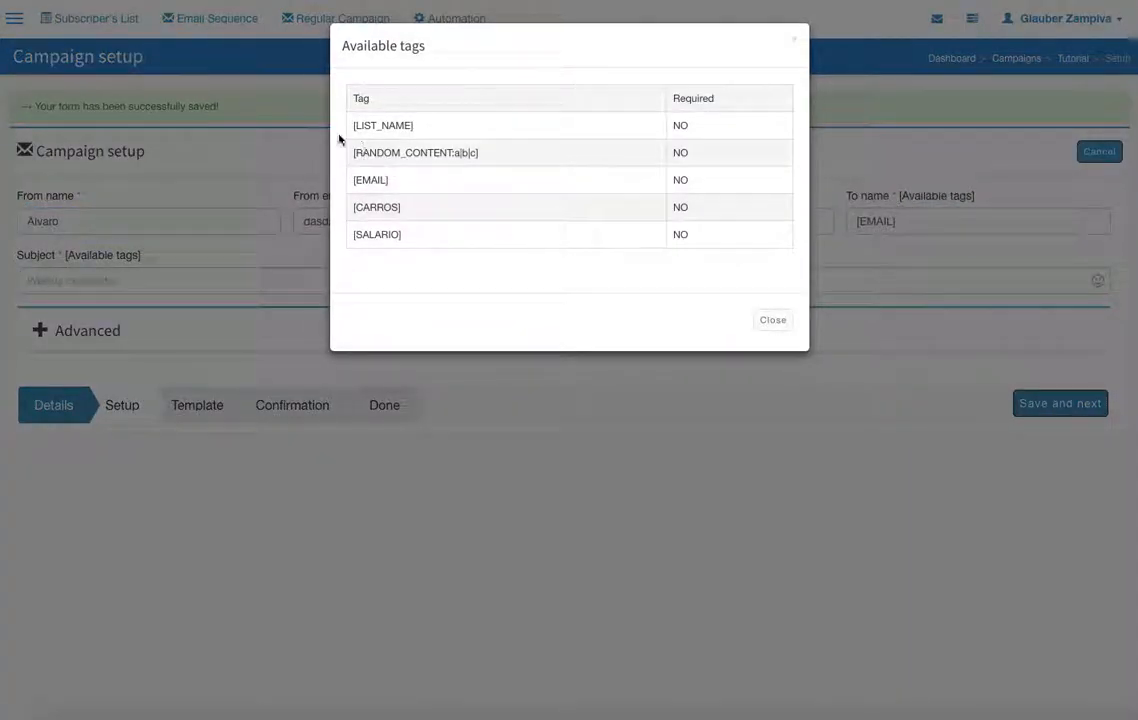
{"action": "left_click", "coordinate": [773, 319]}
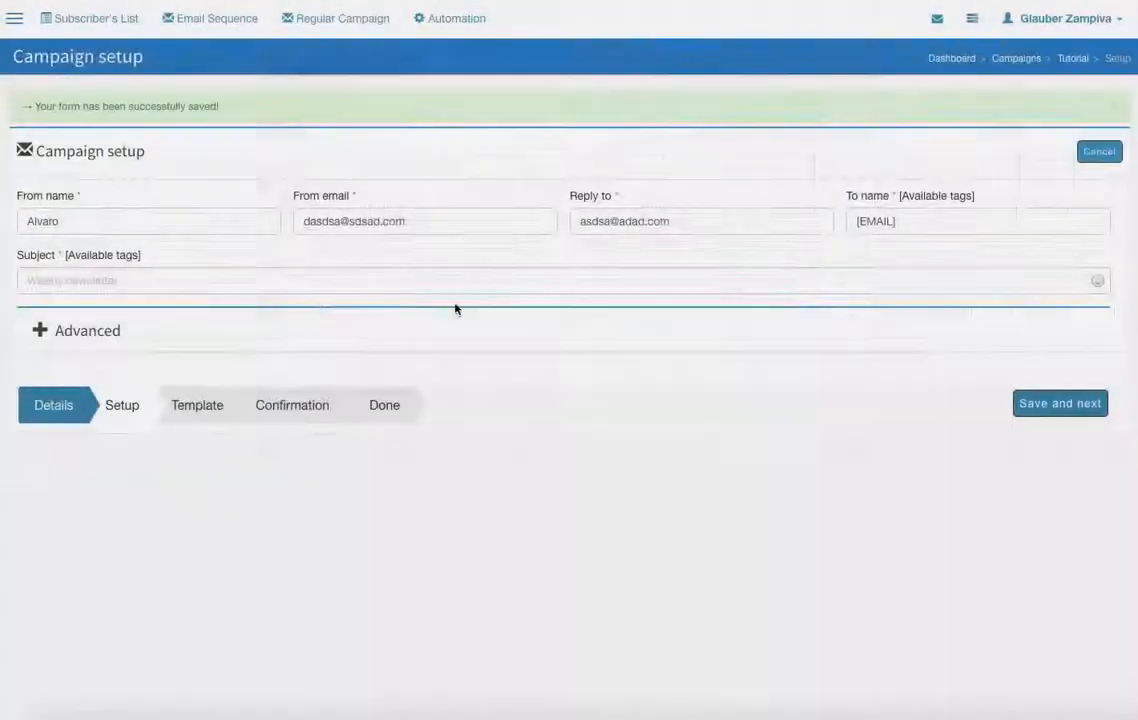
{"action": "left_click", "coordinate": [128, 280]}
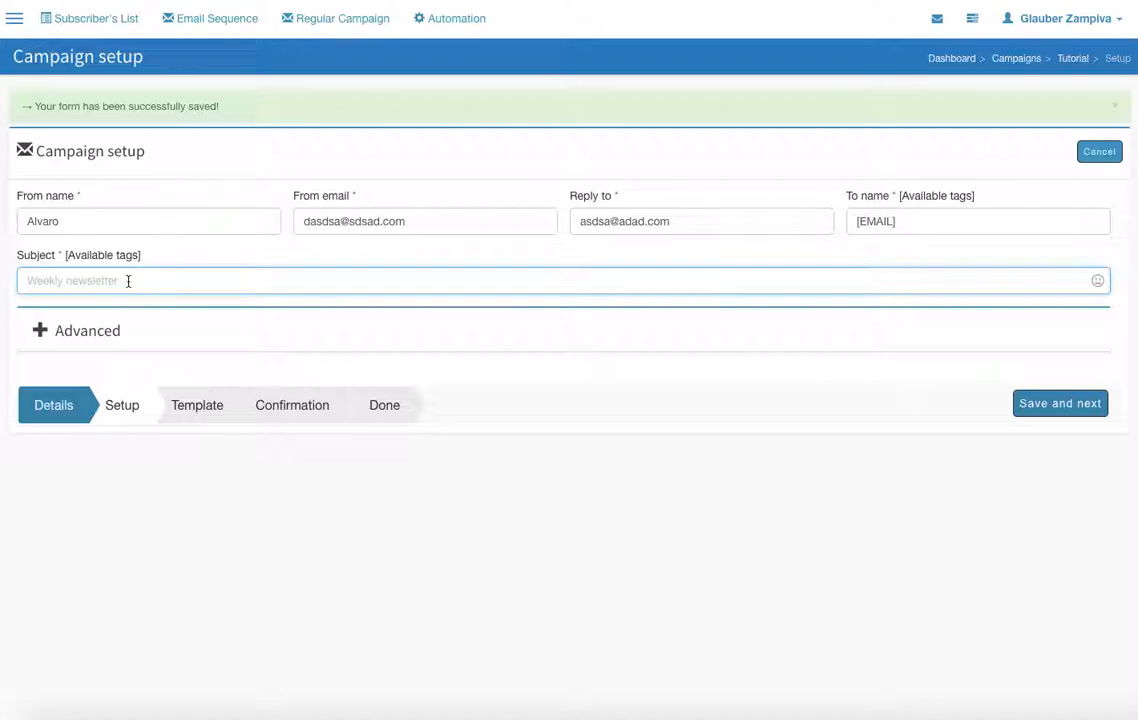
{"action": "type", "text": "Tutorial Subject"}
Show the advanced campaign options, keeping images not embedded in the email
{"action": "left_click", "coordinate": [45, 330]}
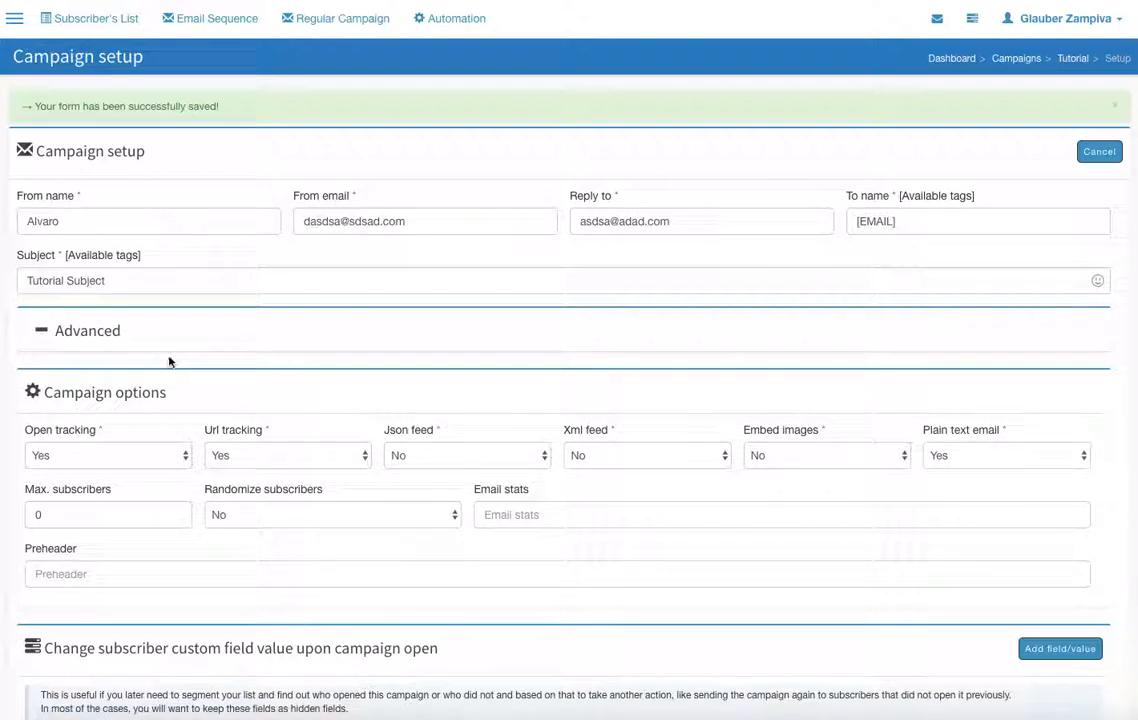
{"action": "scroll", "coordinate": [170, 360], "scroll_direction": "down", "scroll_amount": 1}
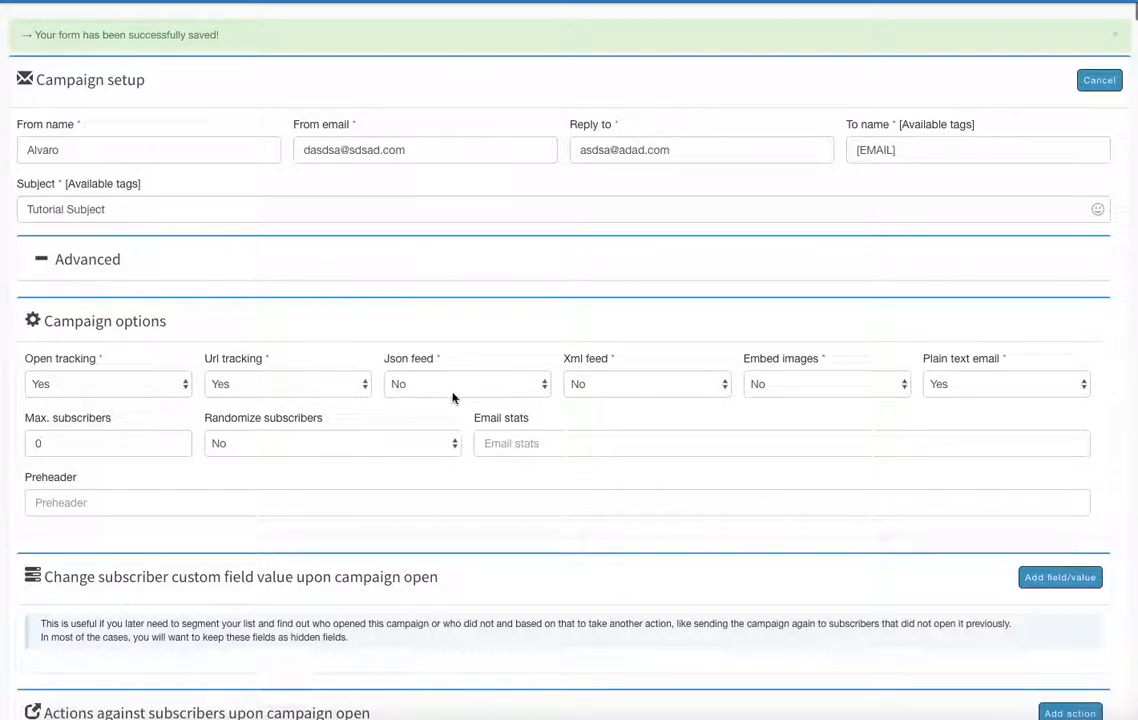
{"action": "left_click", "coordinate": [886, 388]}
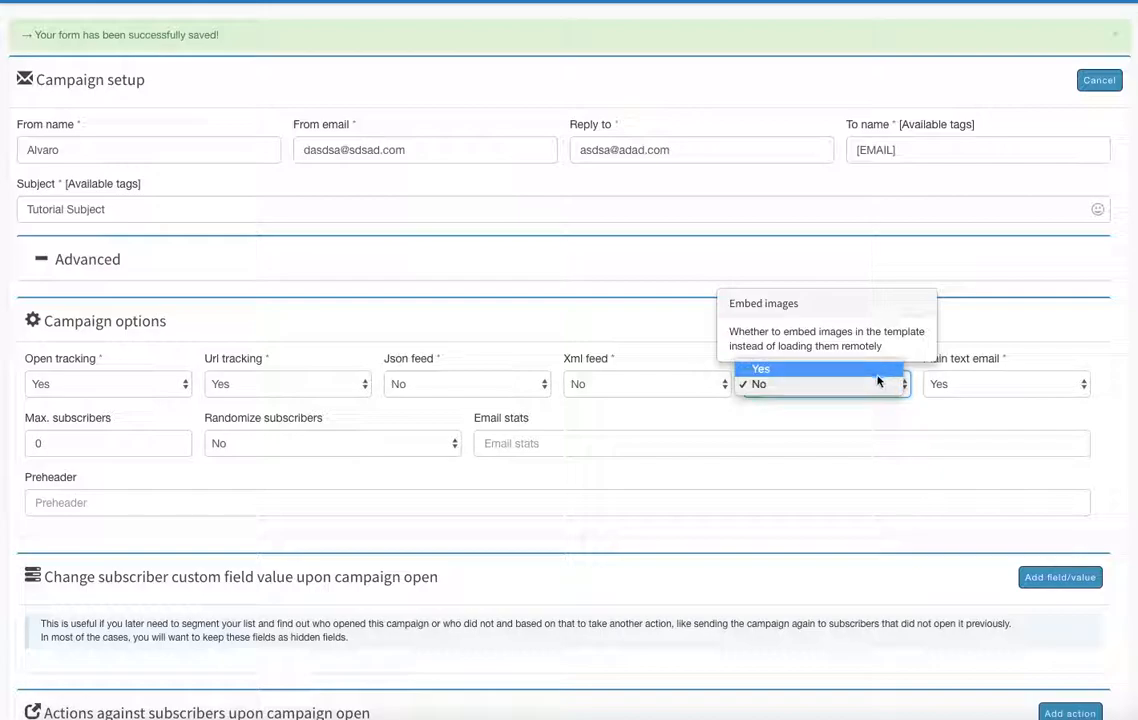
{"action": "left_click", "coordinate": [991, 403]}
{"action": "left_click", "coordinate": [1049, 312]}
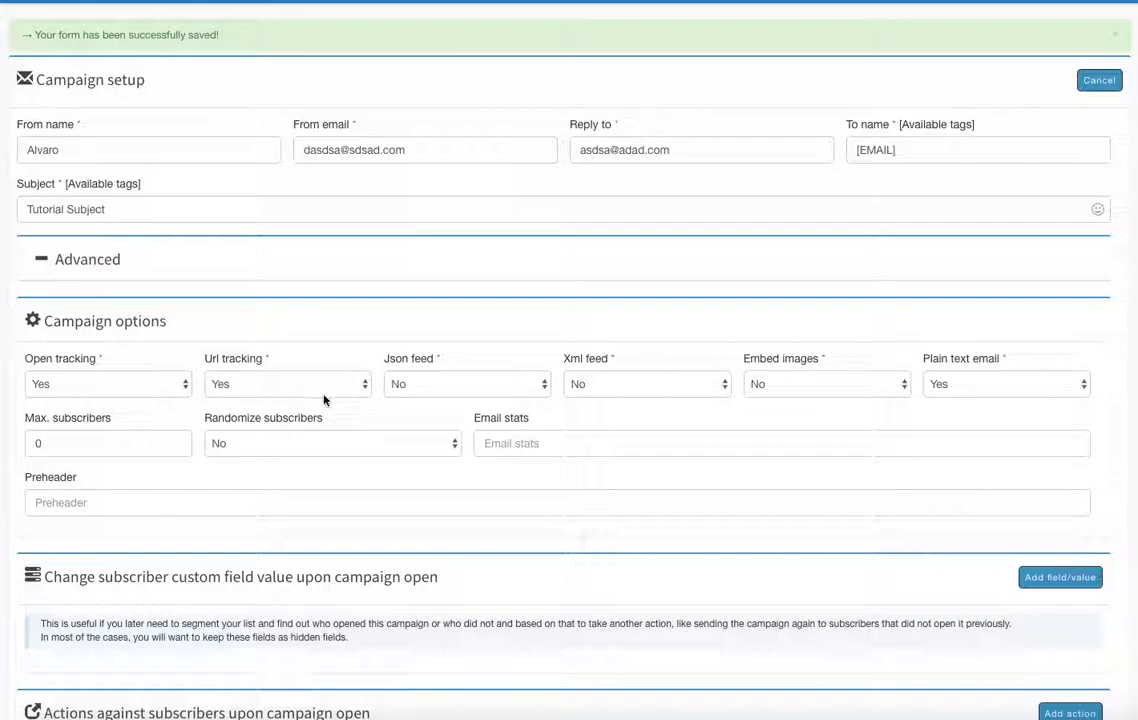
Cap the campaign at 100 maximum subscribers and keep Randomize subscribers set to No
{"action": "left_click", "coordinate": [82, 444]}
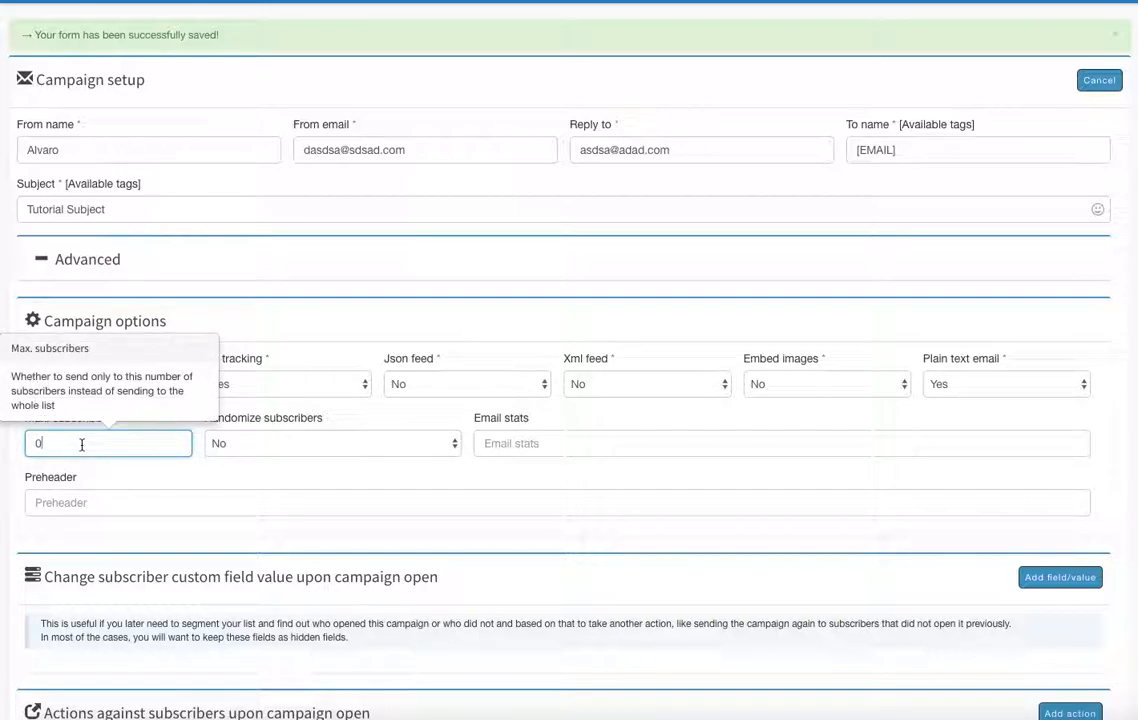
{"action": "key", "text": "BackSpace"}
{"action": "type", "text": "100"}
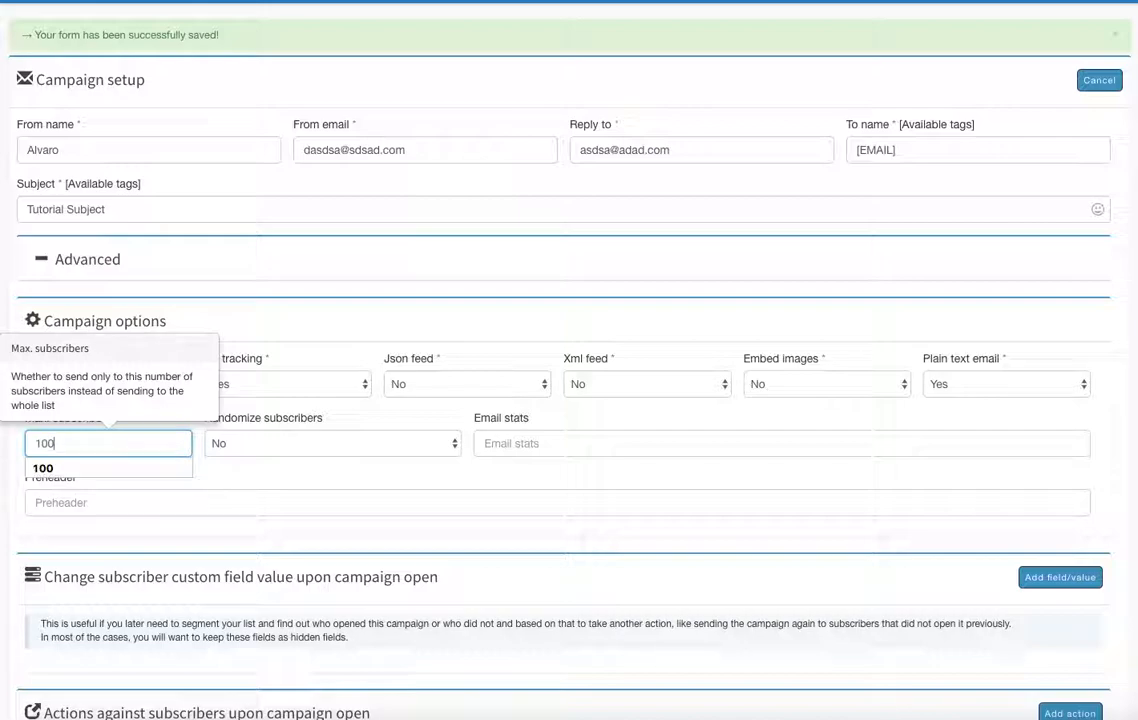
{"action": "left_click", "coordinate": [64, 469]}
{"action": "left_click", "coordinate": [318, 403]}
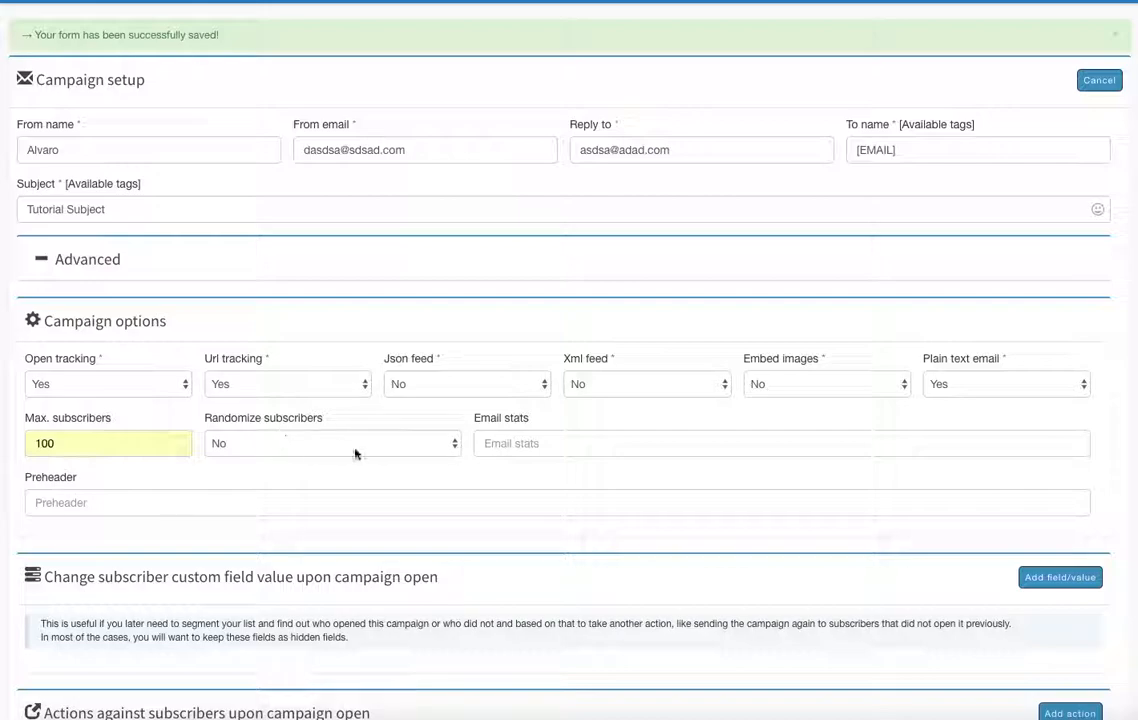
{"action": "left_click", "coordinate": [408, 453]}
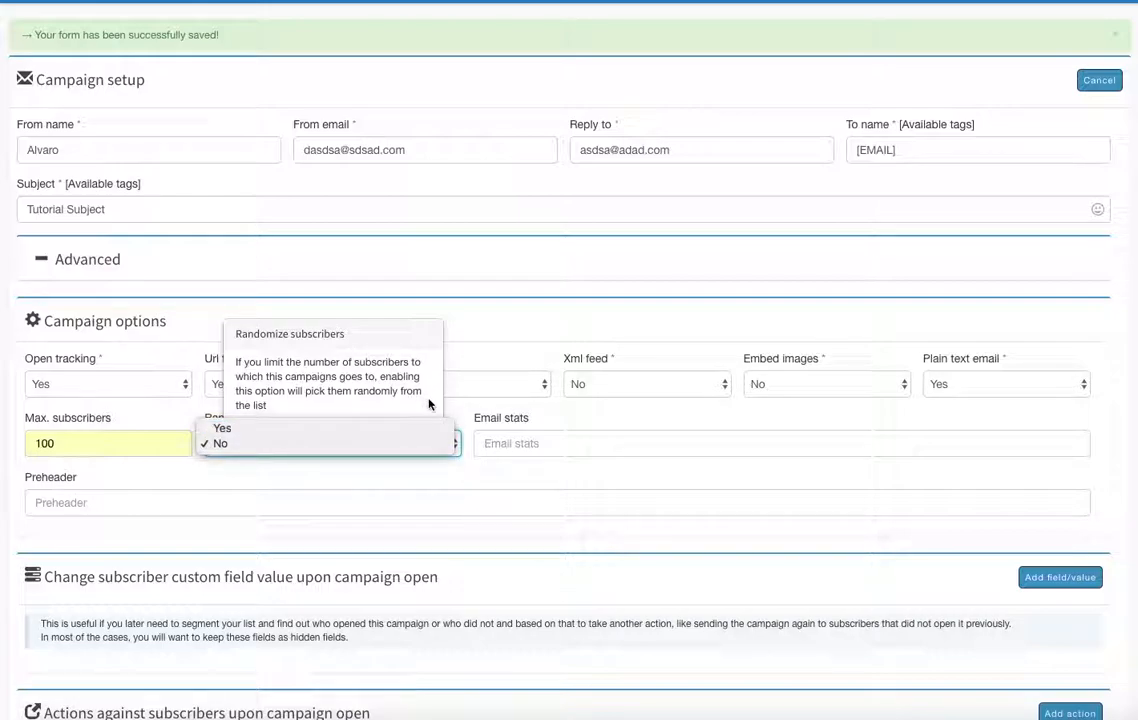
{"action": "left_click", "coordinate": [441, 403]}
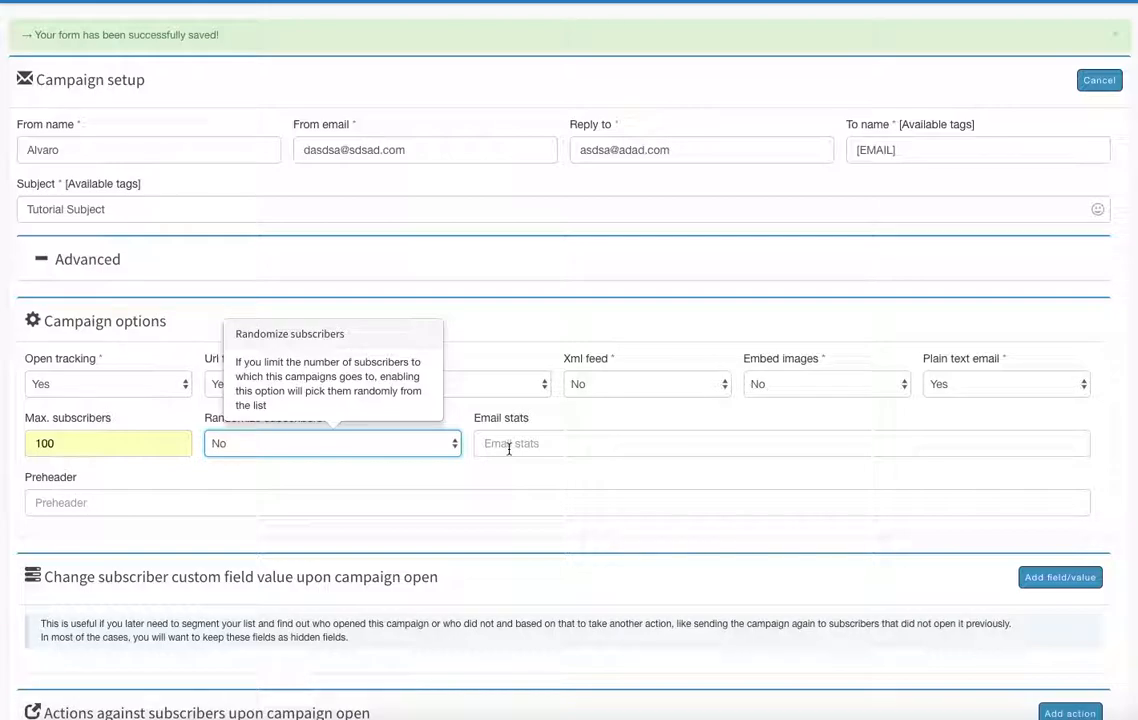
{"action": "left_click", "coordinate": [508, 449]}
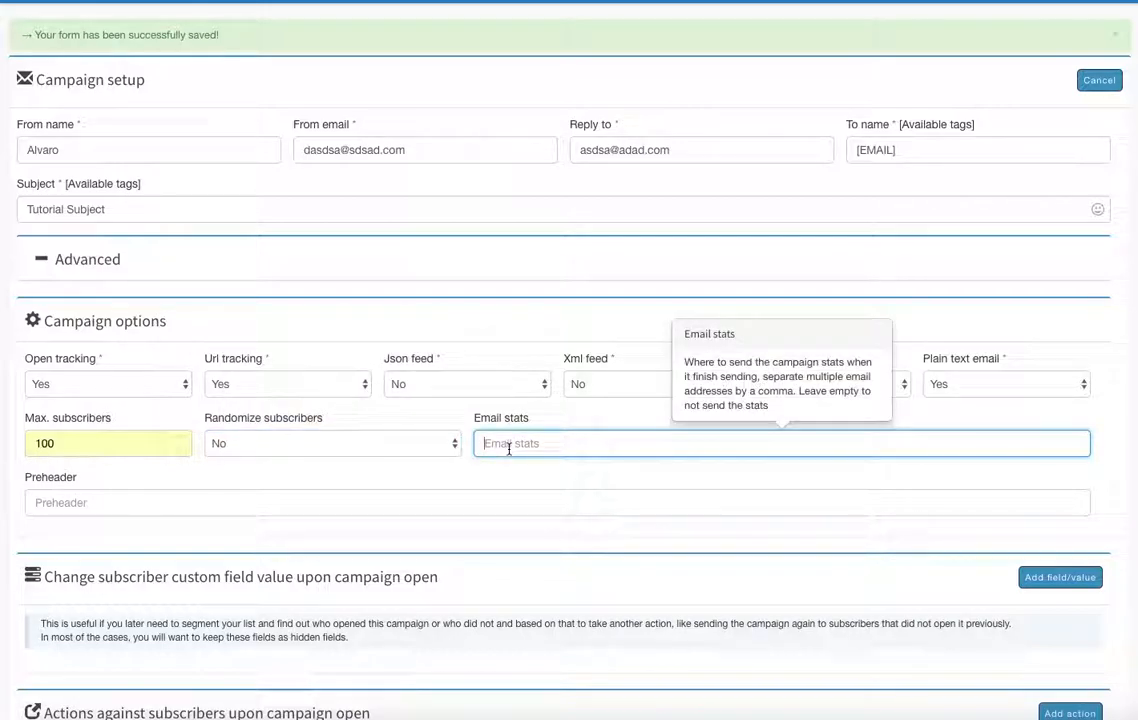
Enter an address in Email stats, then clear it so the field stays empty
{"action": "type", "text": "tes"}
{"action": "type", "text": "t@"}
{"action": "type", "text": "gamil"}
{"action": "type", "text": "ail.com"}
{"action": "left_click_drag", "start_coordinate": [478, 444], "coordinate": [625, 447]}
{"action": "key", "text": "BackSpace"}
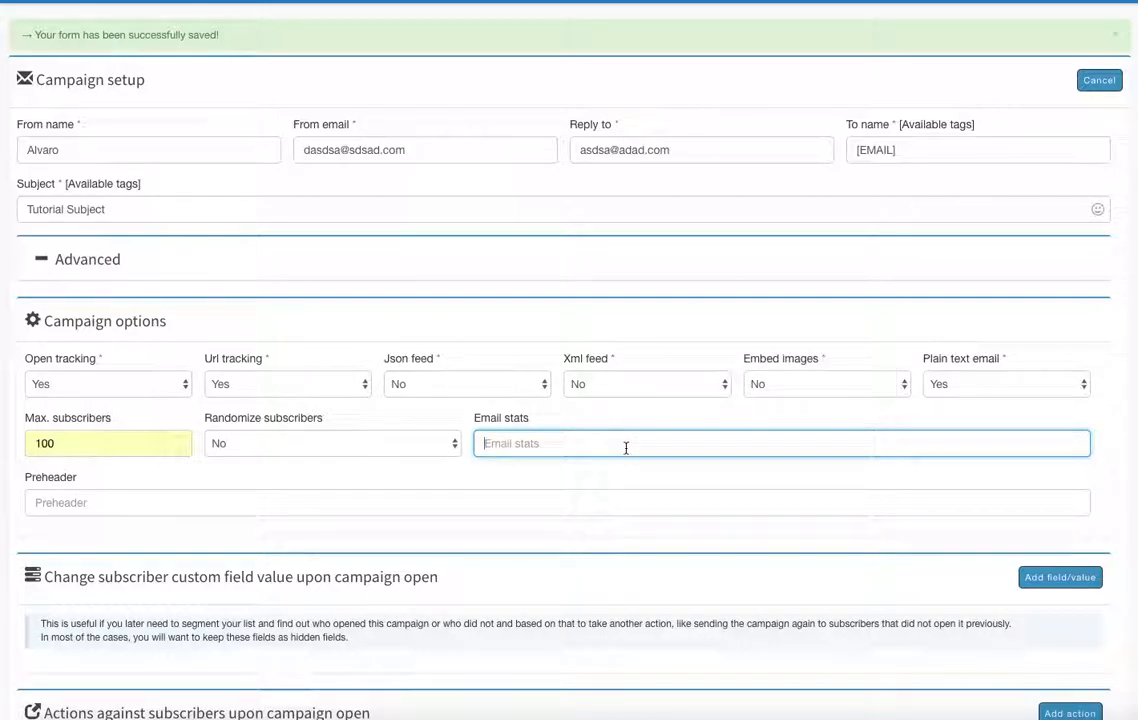
Set the preheader to Tutorial and save the campaign setup
{"action": "left_click", "coordinate": [163, 503]}
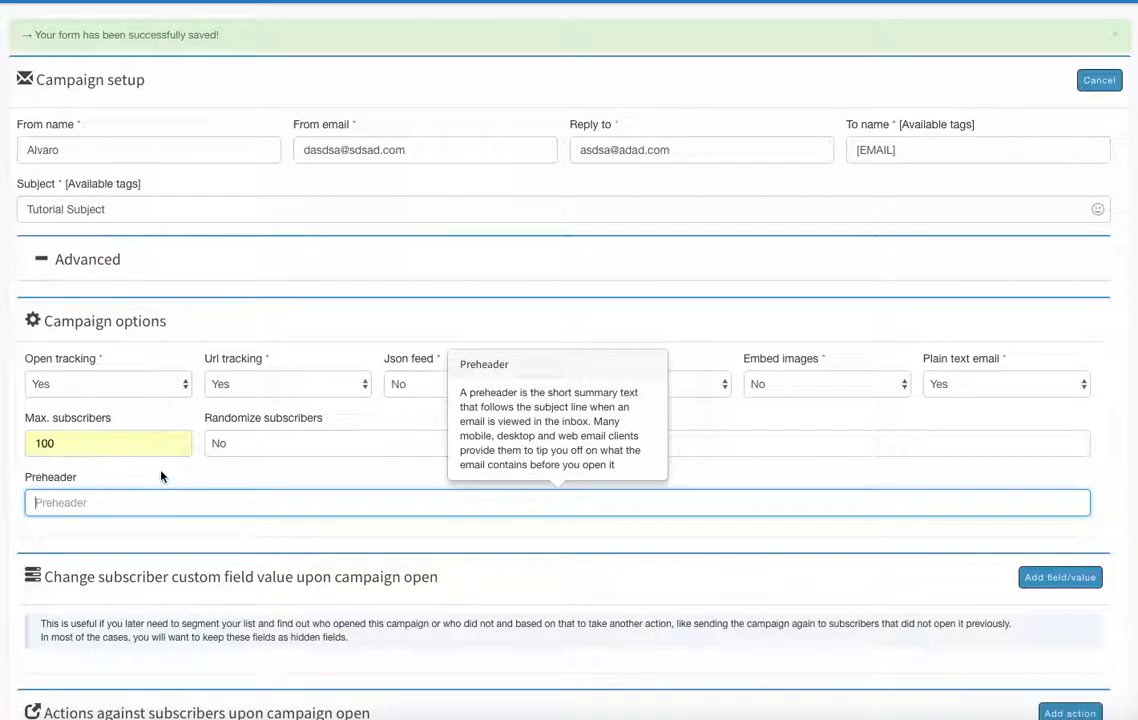
{"action": "type", "text": "Tutorial"}
{"action": "scroll", "coordinate": [406, 530], "scroll_direction": "down", "scroll_amount": 3}
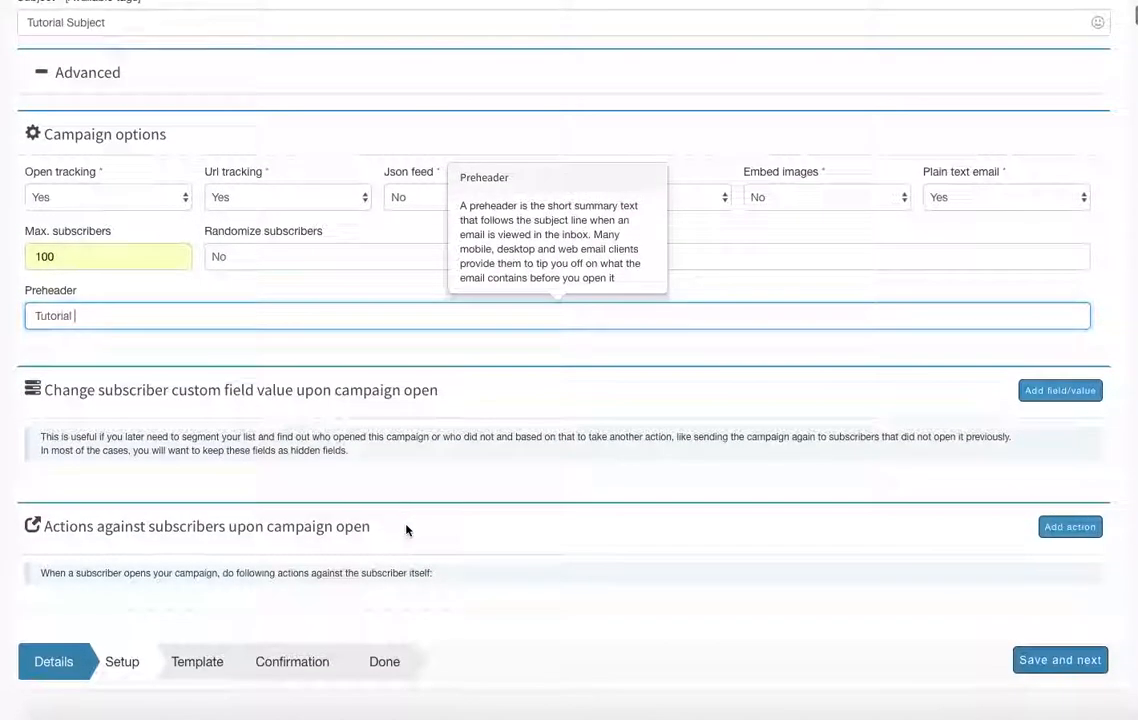
{"action": "left_click", "coordinate": [434, 389]}
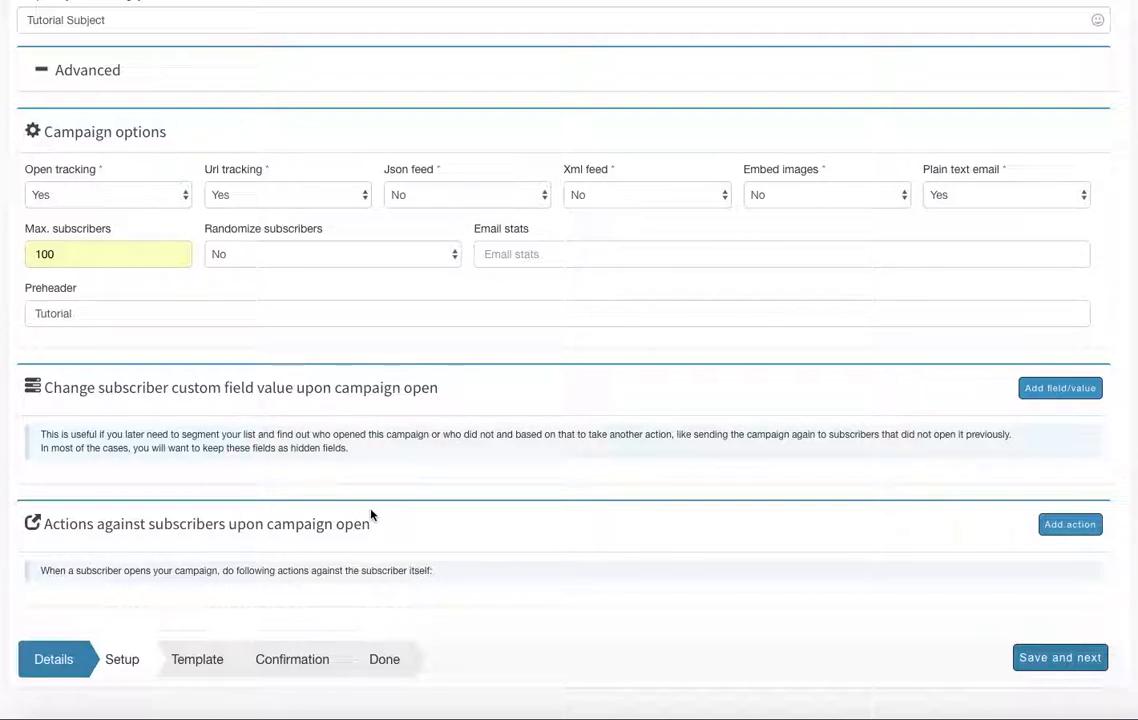
{"action": "left_click", "coordinate": [1074, 658]}
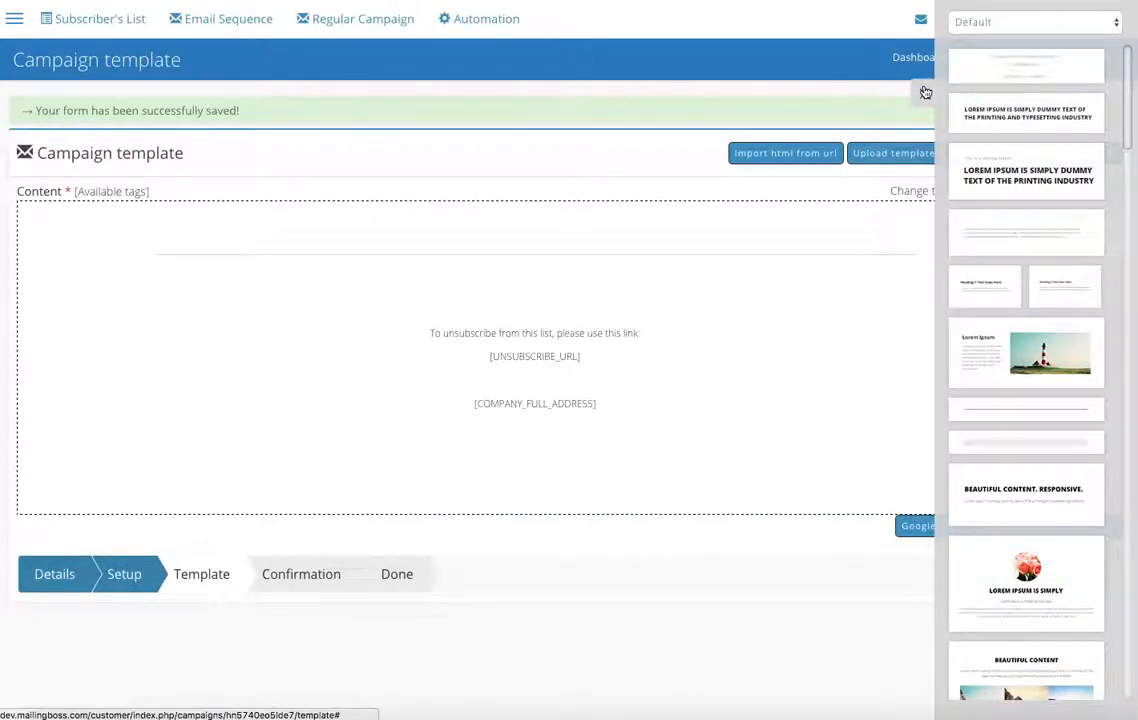
Drop the special-report LOREM IPSUM headline block into the email content and save the template
{"action": "left_click_drag", "start_coordinate": [1040, 180], "coordinate": [568, 246]}
{"action": "left_click", "coordinate": [922, 93]}
{"action": "scroll", "coordinate": [716, 446], "scroll_direction": "down", "scroll_amount": 1}
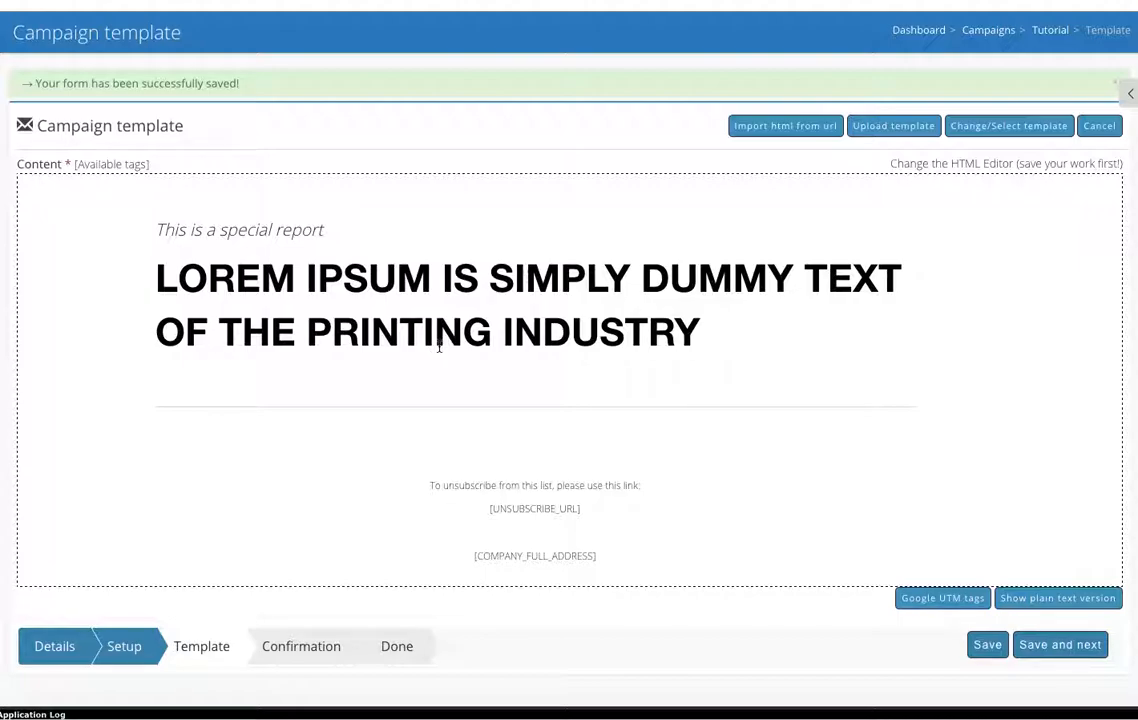
{"action": "left_click", "coordinate": [1129, 92]}
{"action": "scroll", "coordinate": [1042, 400], "scroll_direction": "down", "scroll_amount": 10}
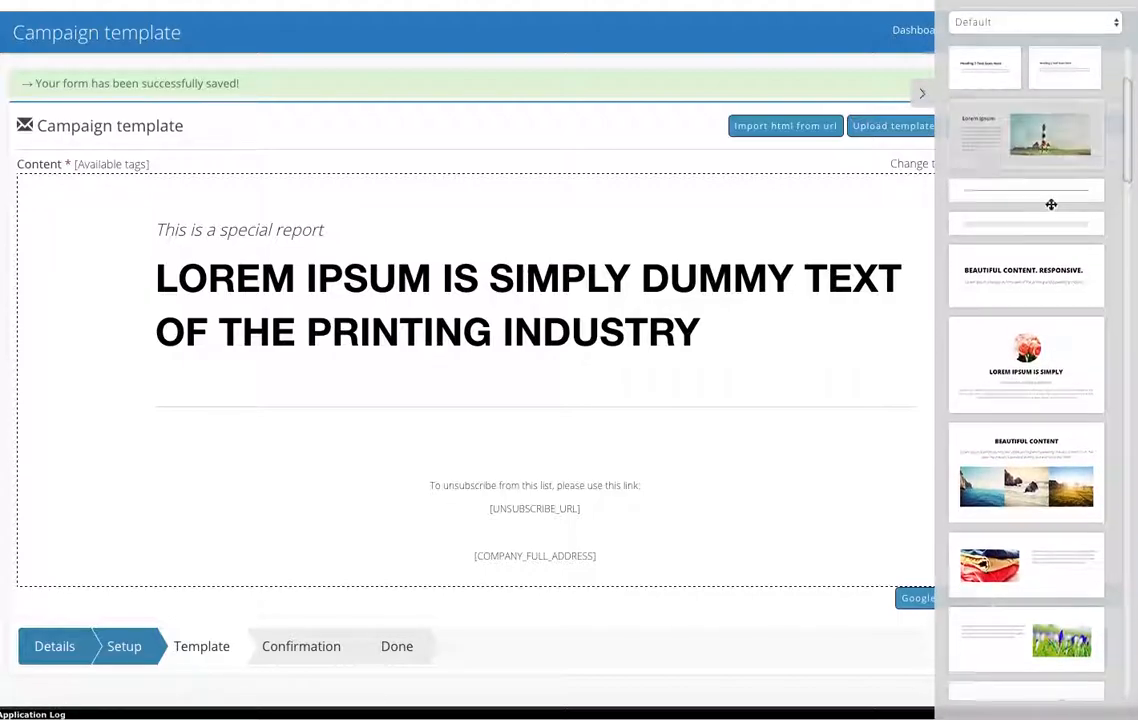
{"action": "left_click", "coordinate": [922, 97]}
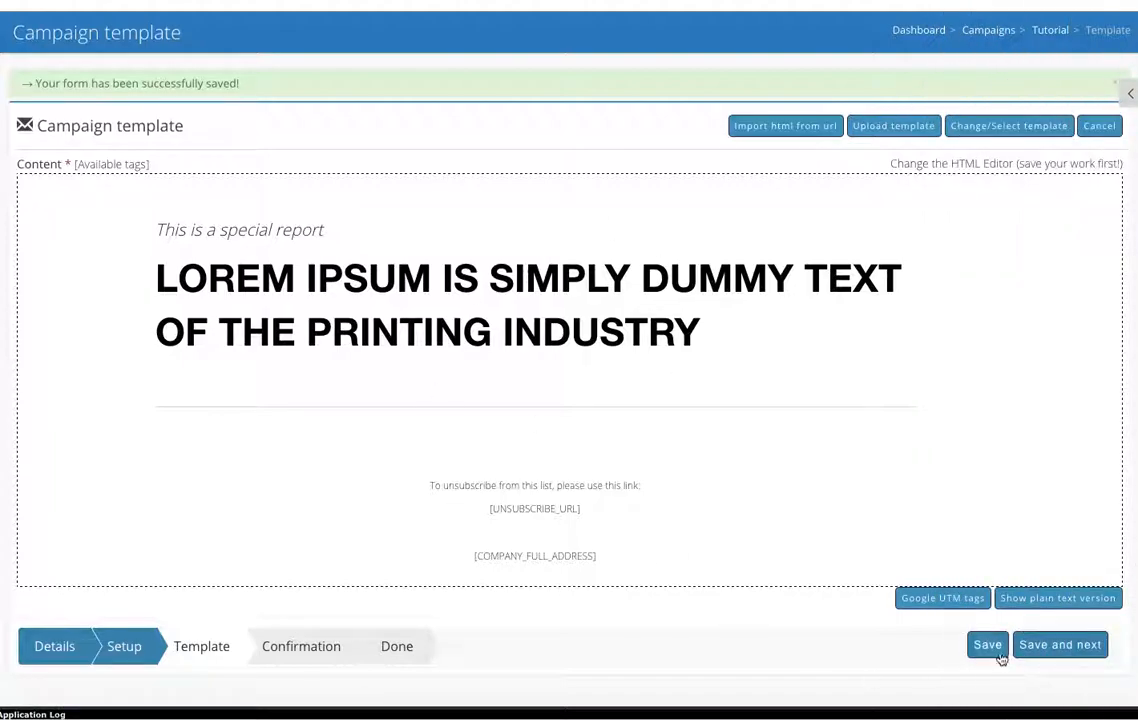
{"action": "left_click", "coordinate": [1065, 645]}
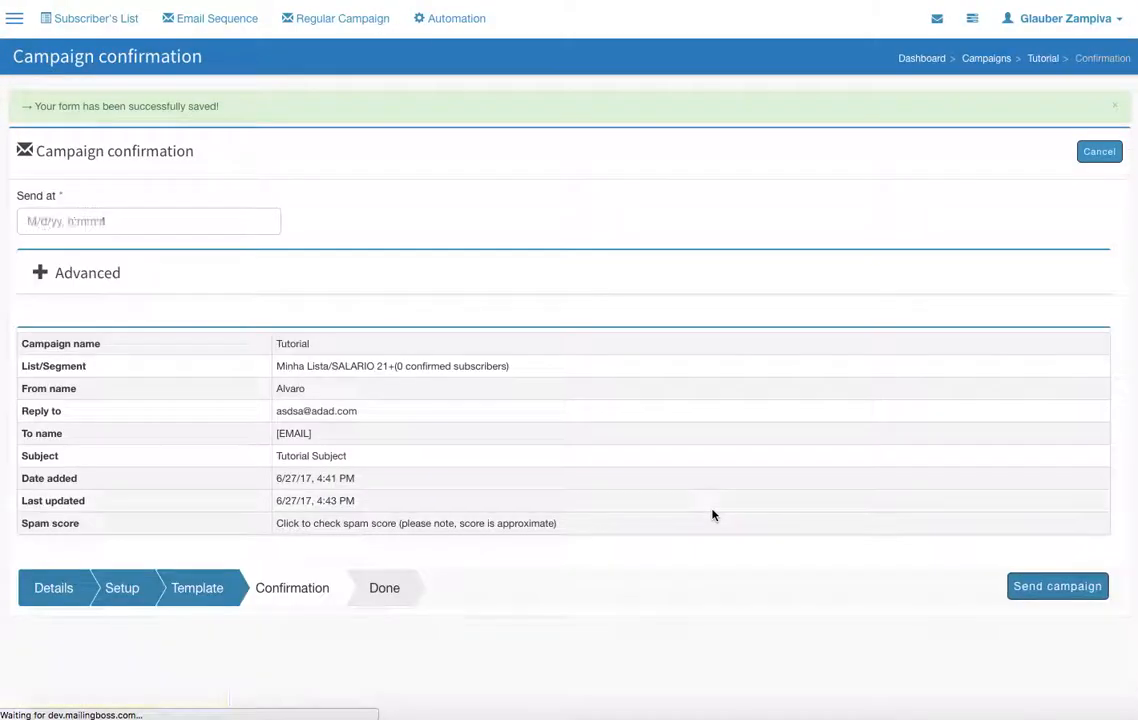
Try picking 14 June in the Send at date picker, then expand the Advanced targeting options
{"action": "left_click", "coordinate": [144, 223]}
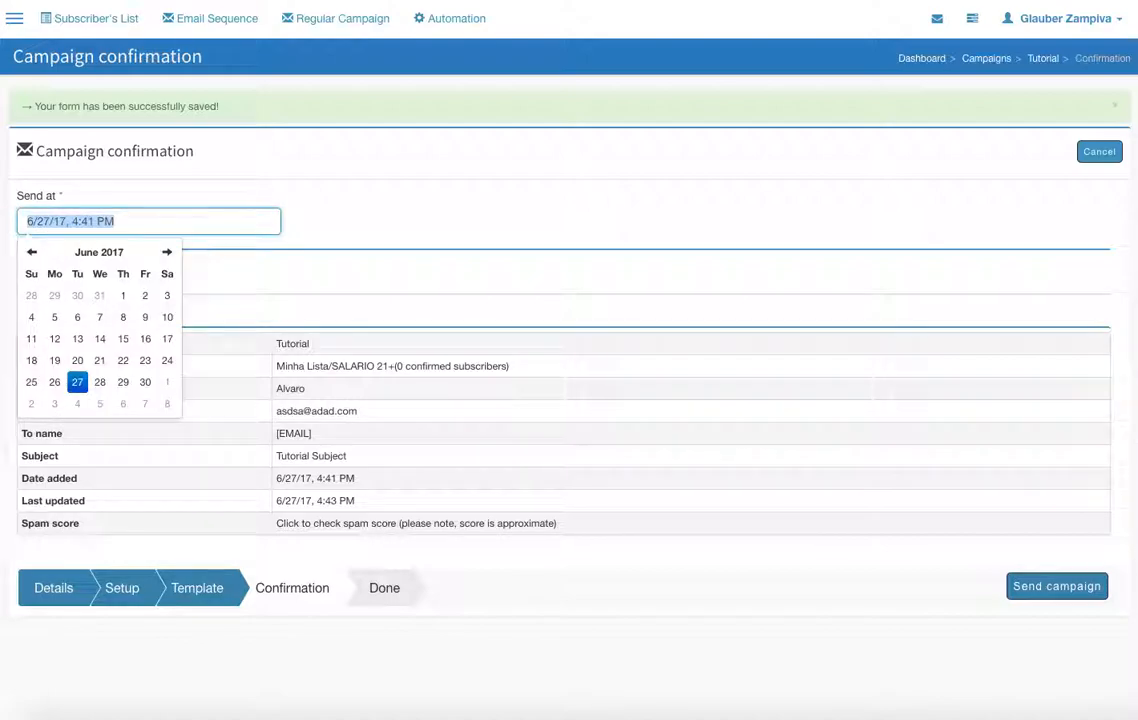
{"action": "left_click", "coordinate": [99, 345]}
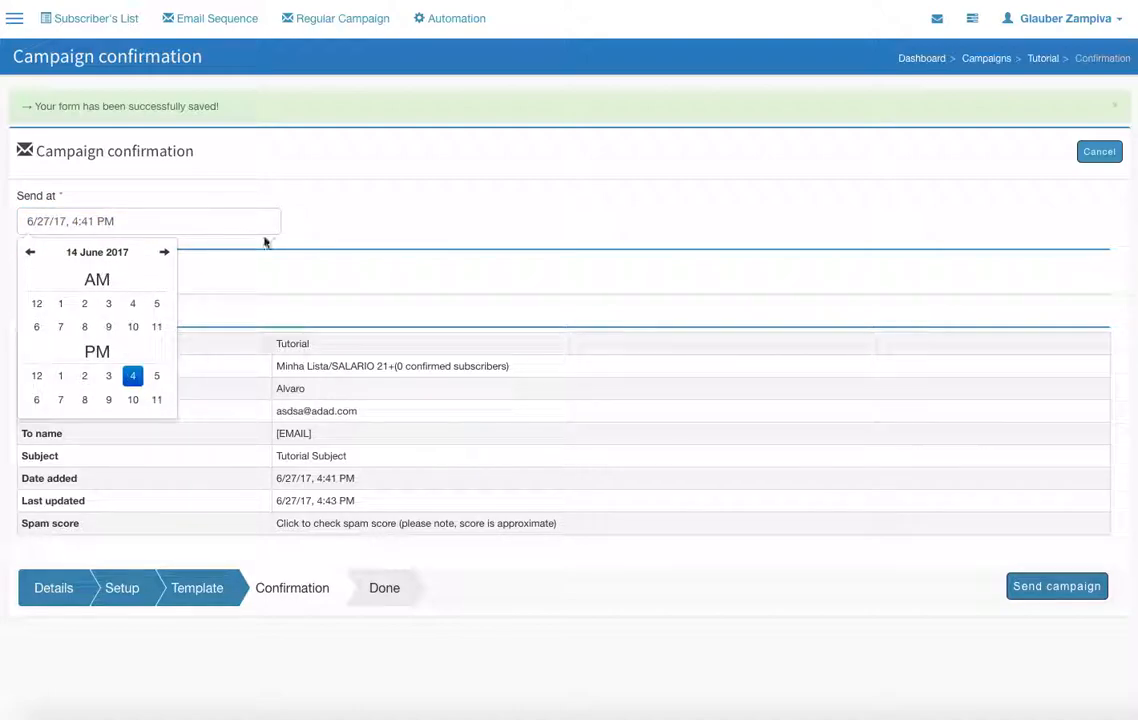
{"action": "left_click", "coordinate": [377, 221]}
{"action": "left_click", "coordinate": [40, 272]}
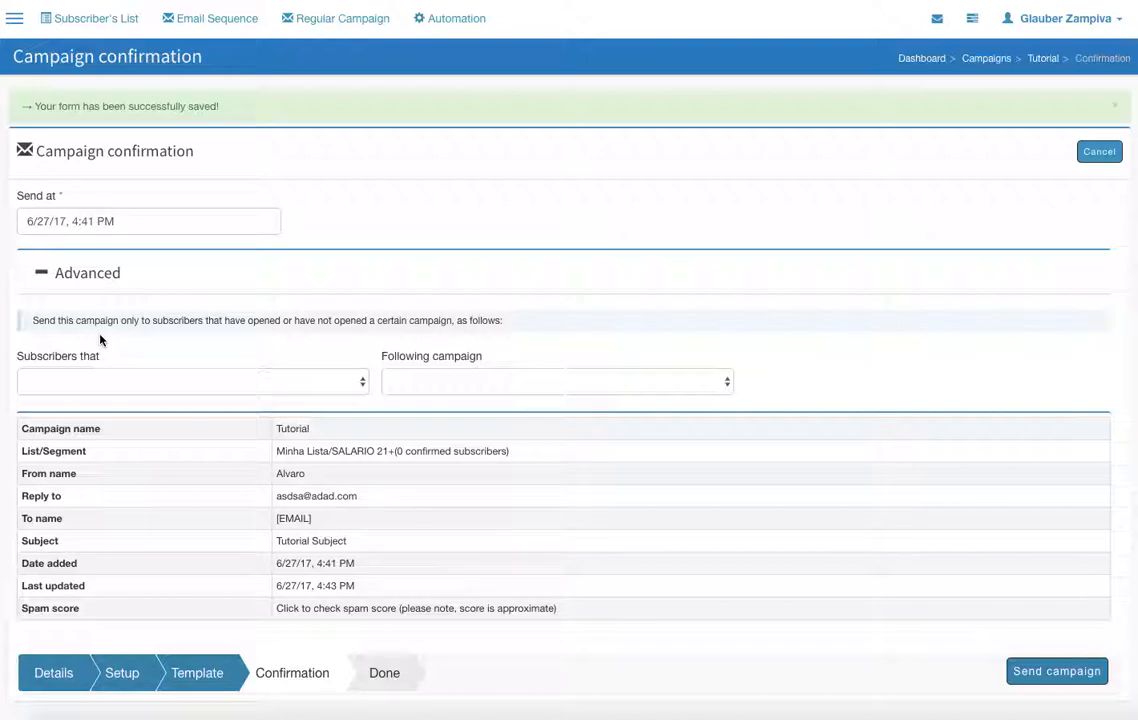
{"action": "left_click", "coordinate": [350, 382]}
{"action": "left_click", "coordinate": [257, 397]}
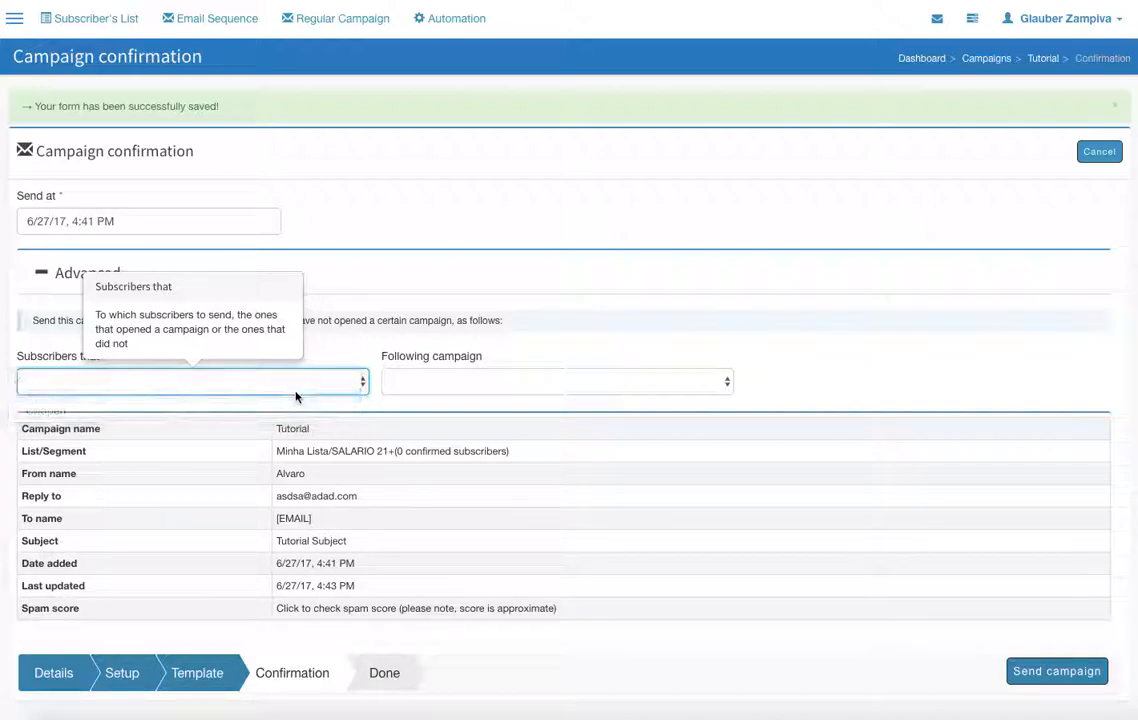
{"action": "left_click", "coordinate": [271, 383]}
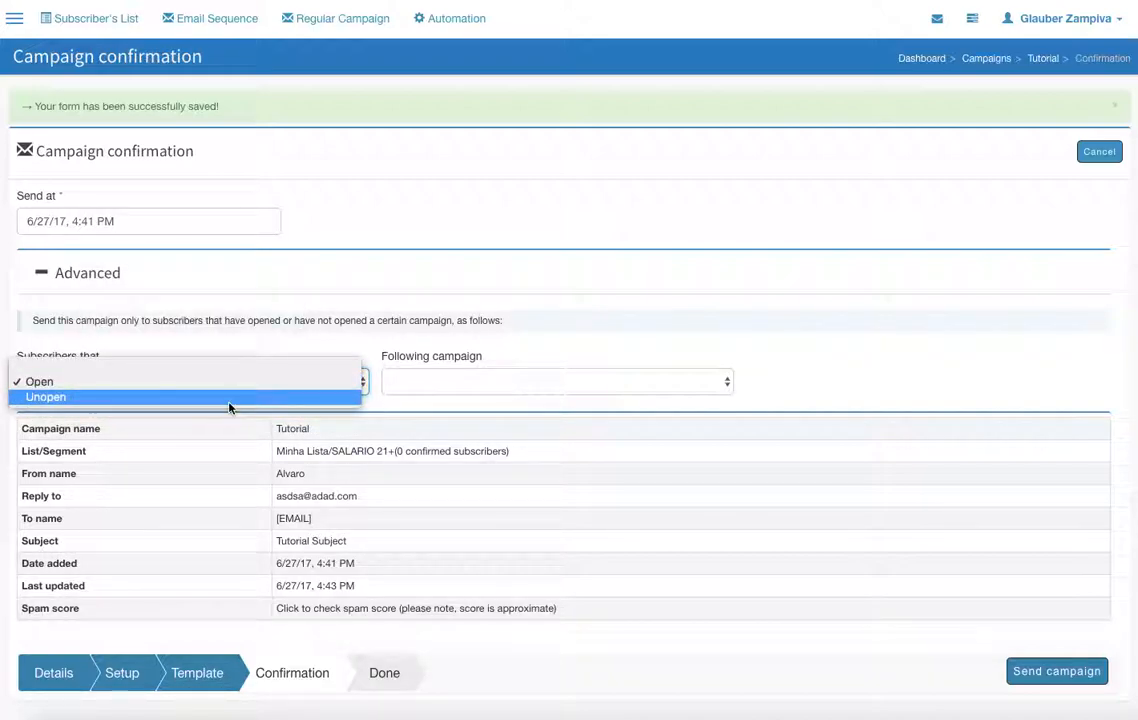
{"action": "left_click", "coordinate": [474, 398]}
{"action": "left_click", "coordinate": [483, 386]}
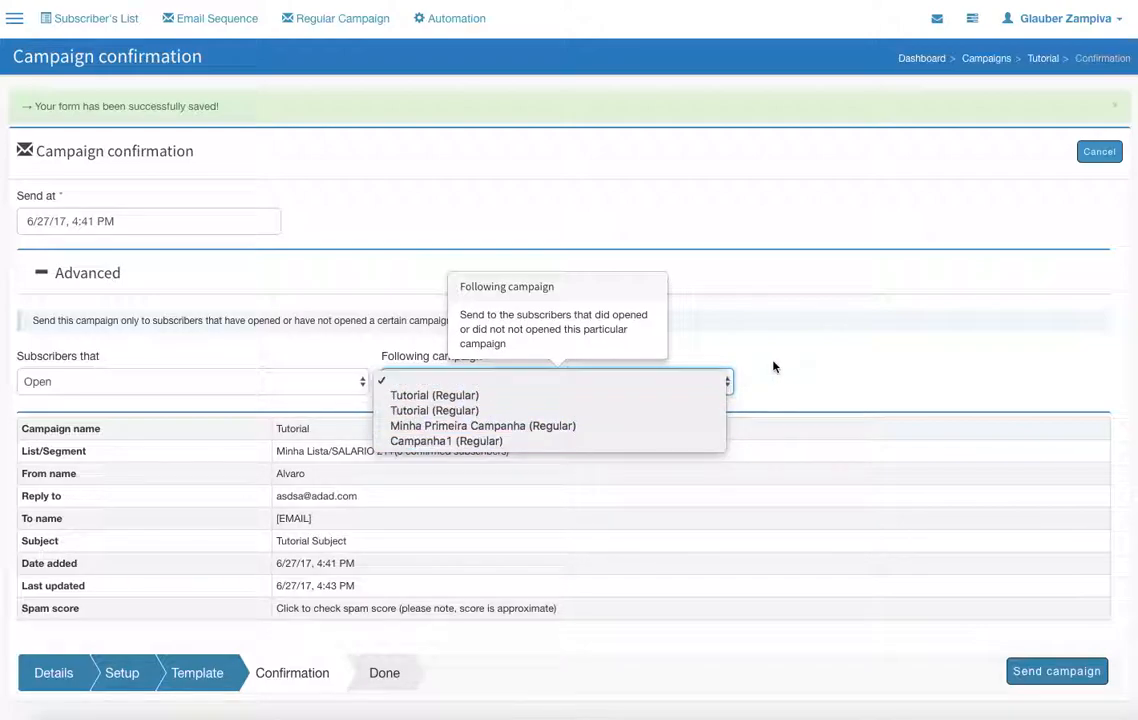
{"action": "left_click", "coordinate": [470, 395]}
{"action": "left_click", "coordinate": [259, 385]}
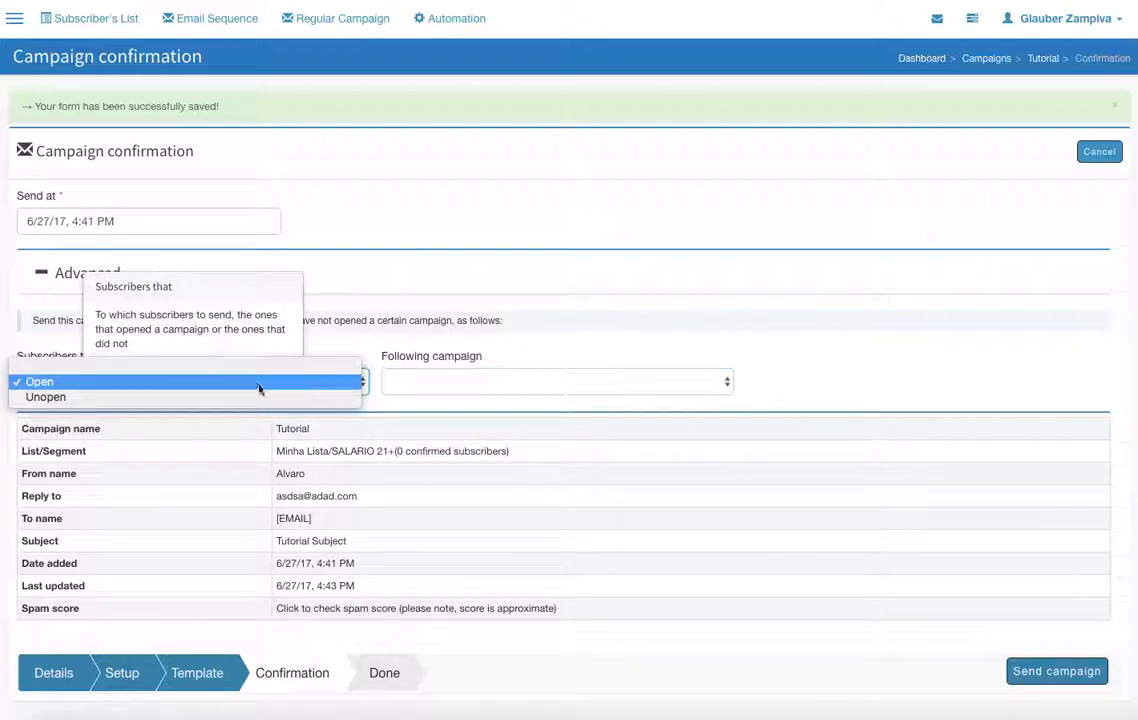
{"action": "left_click", "coordinate": [322, 367]}
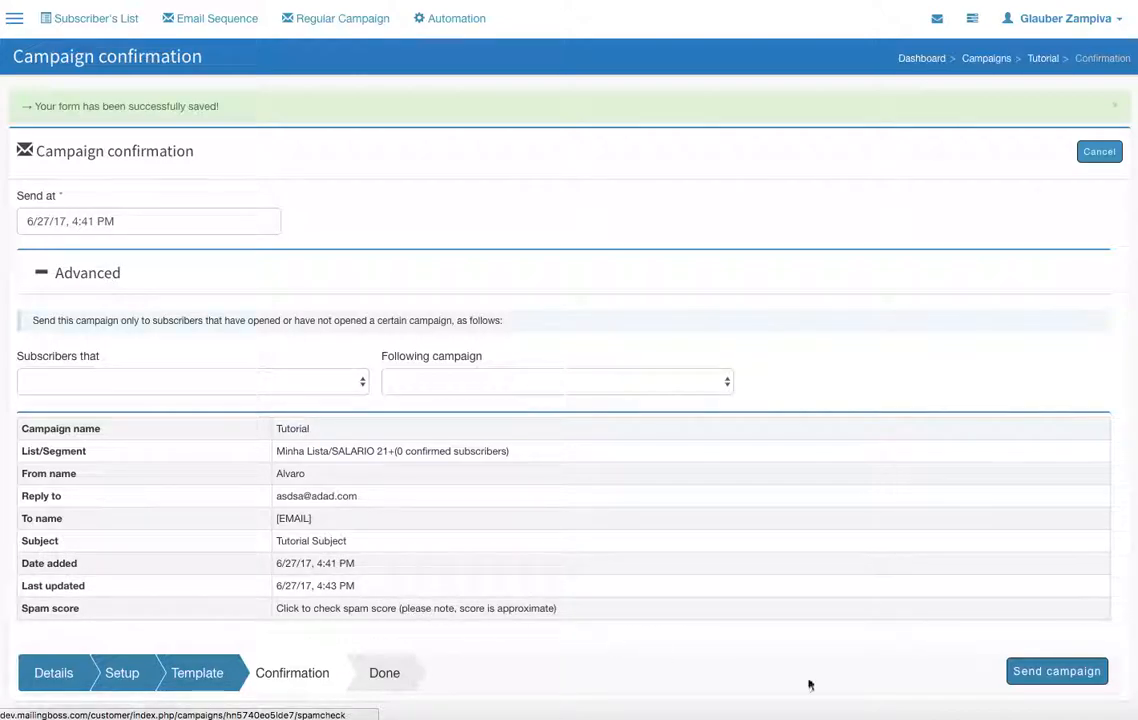
Attempt to send the campaign, then reopen the Send at picker after the invalid-format error
{"action": "left_click", "coordinate": [1055, 682]}
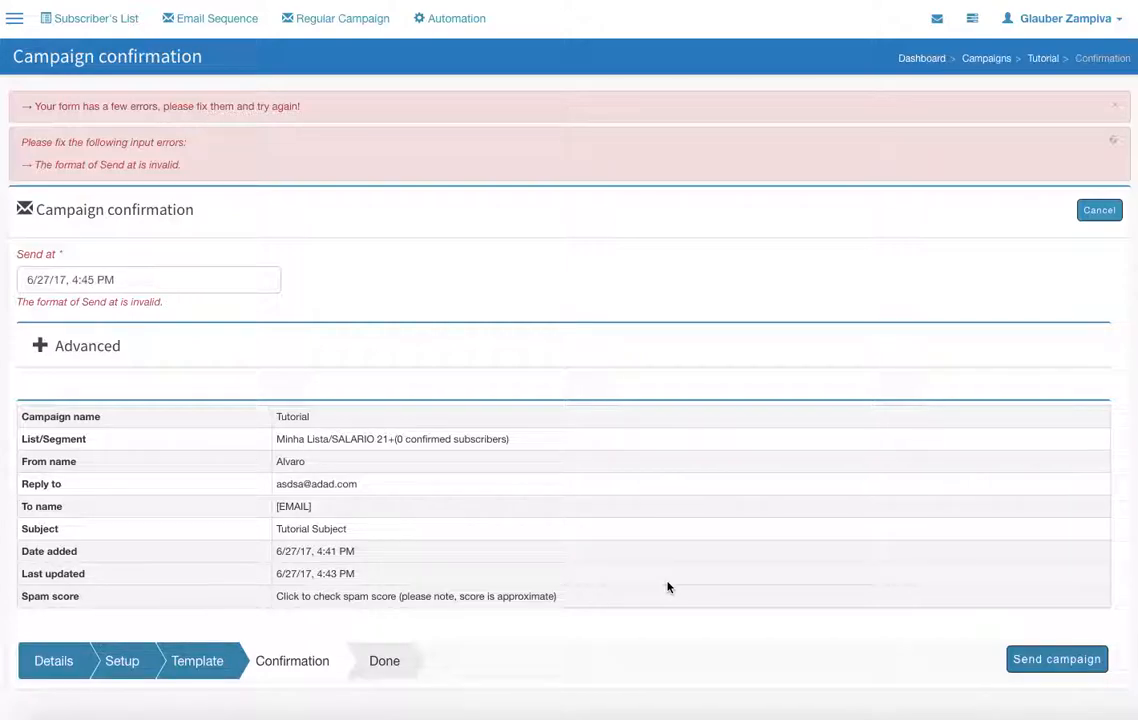
{"action": "left_click", "coordinate": [170, 281]}
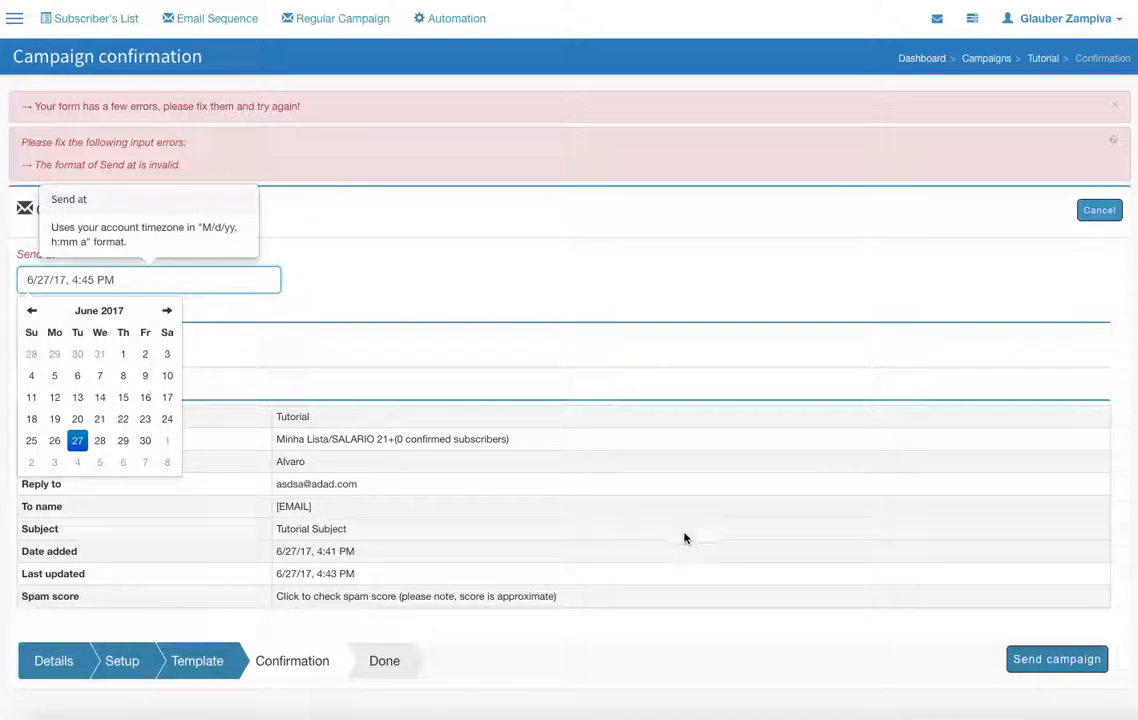